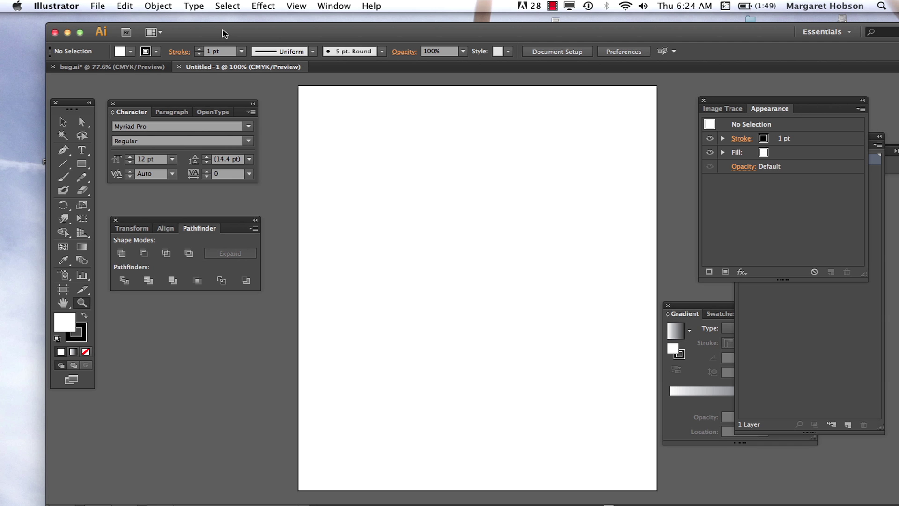
# Tidy the workspace: shift the application window, float the Color group, close Appearance, and place the Gradient and Swatches group beside the artboard
pyautogui.moveTo(224, 33); pyautogui.dragTo(187, 25)
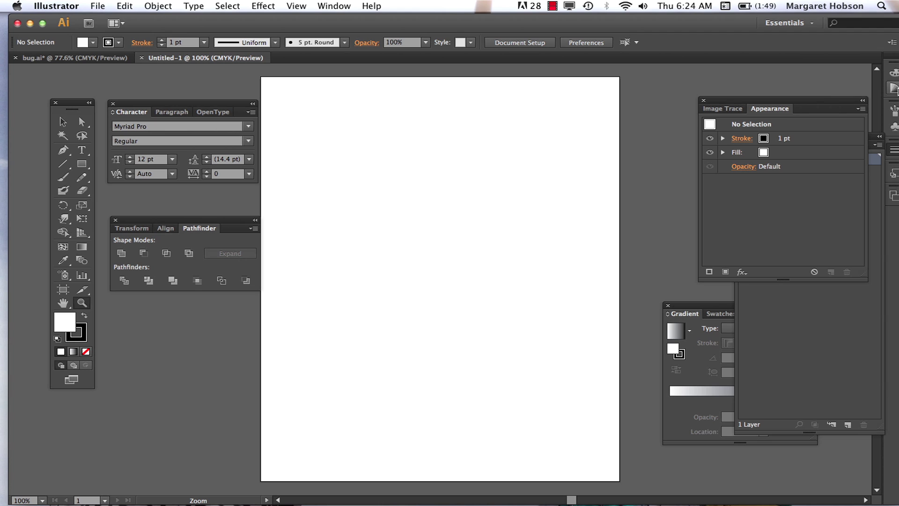
pyautogui.moveTo(892, 62); pyautogui.dragTo(661, 90)
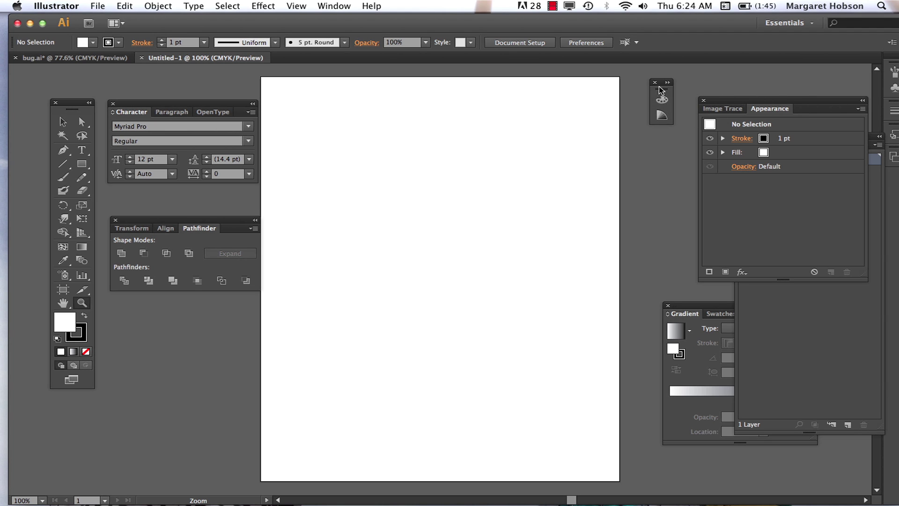
pyautogui.click(704, 101)
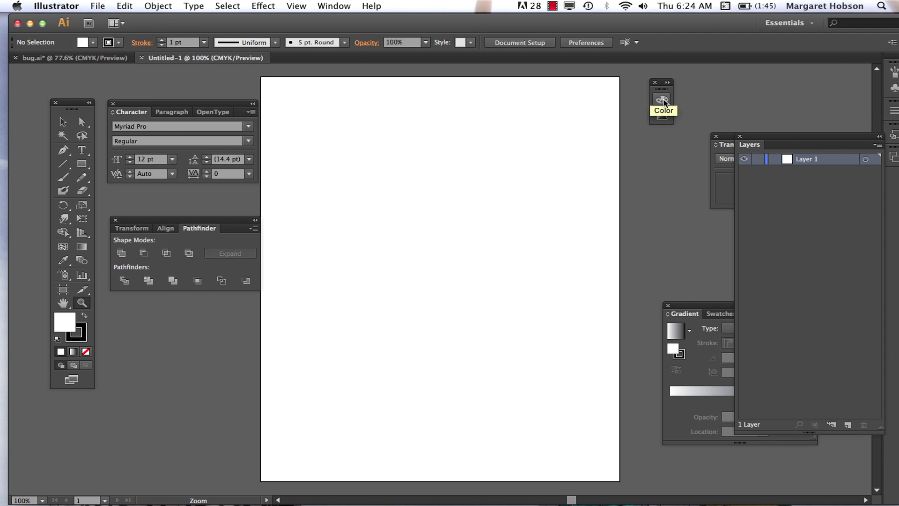
pyautogui.moveTo(695, 308); pyautogui.dragTo(681, 139)
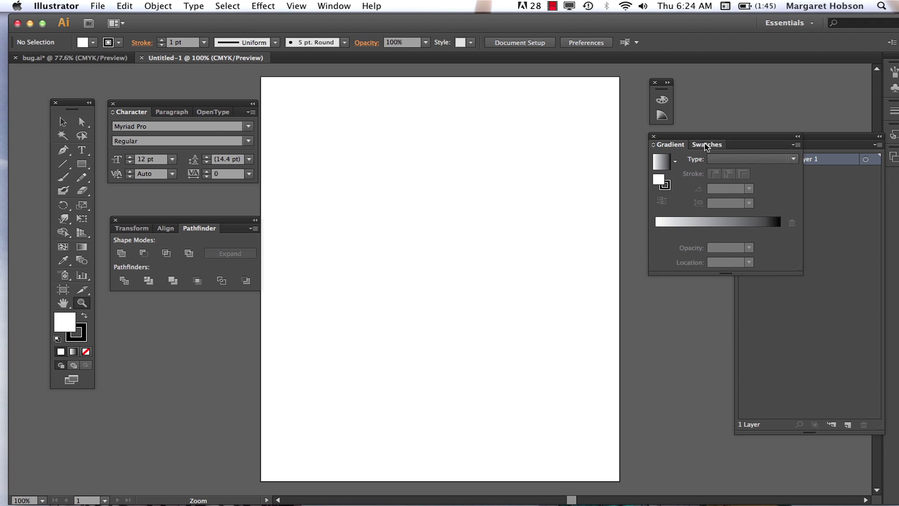
# Display the swatches and open the Metals gradient swatch library
pyautogui.click(698, 145)
pyautogui.click(668, 146)
pyautogui.click(706, 145)
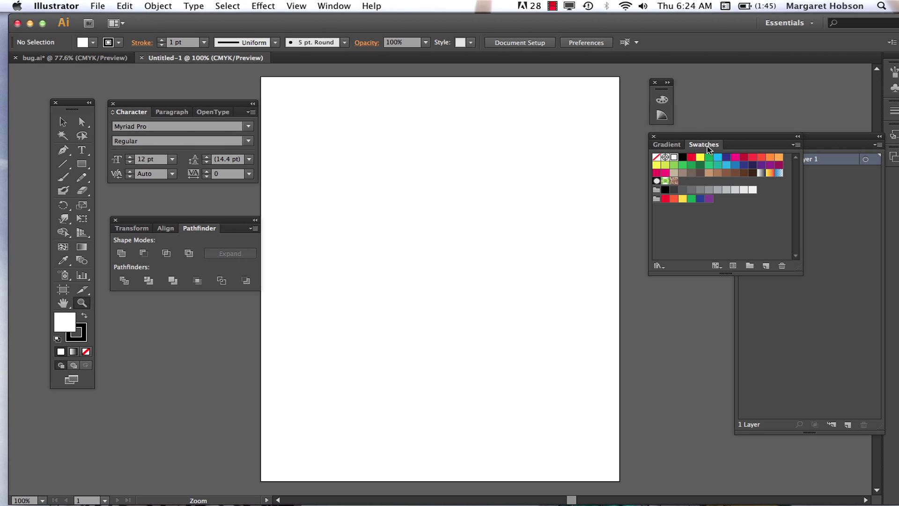
pyautogui.click(661, 267)
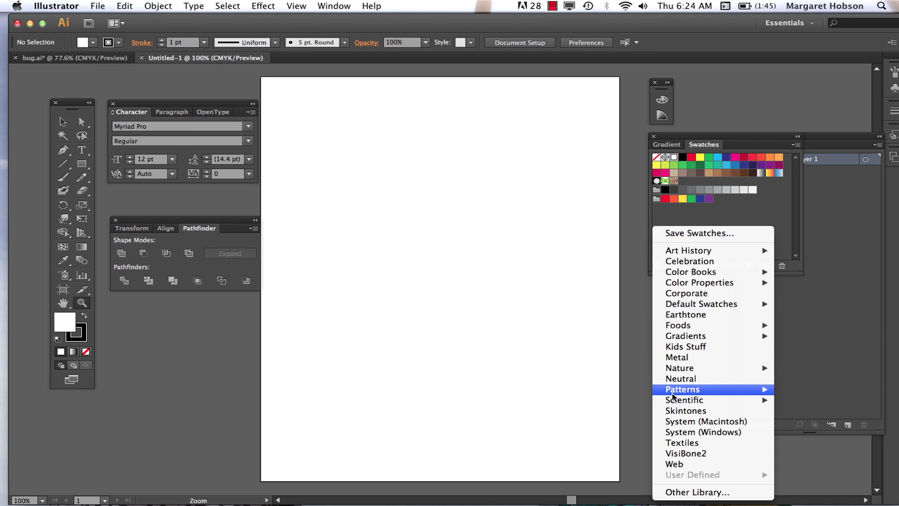
pyautogui.moveTo(673, 393)
pyautogui.moveTo(680, 336)
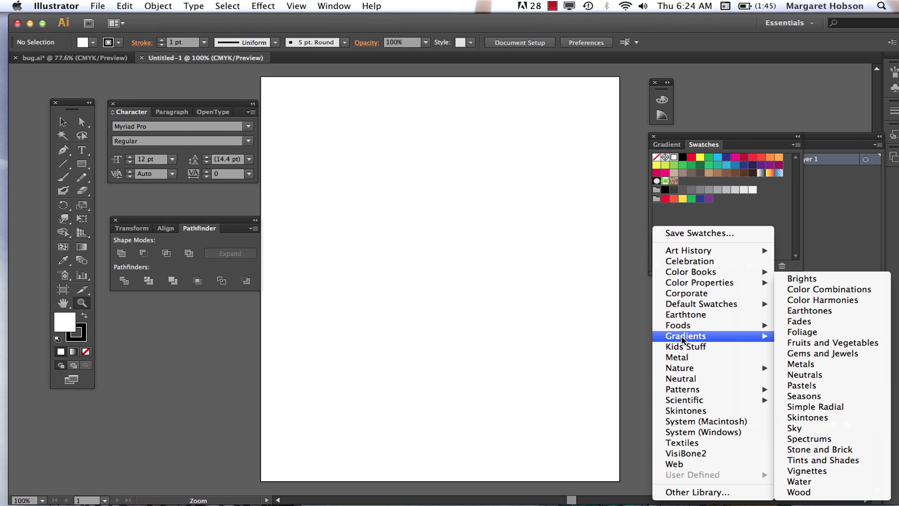
pyautogui.click(799, 365)
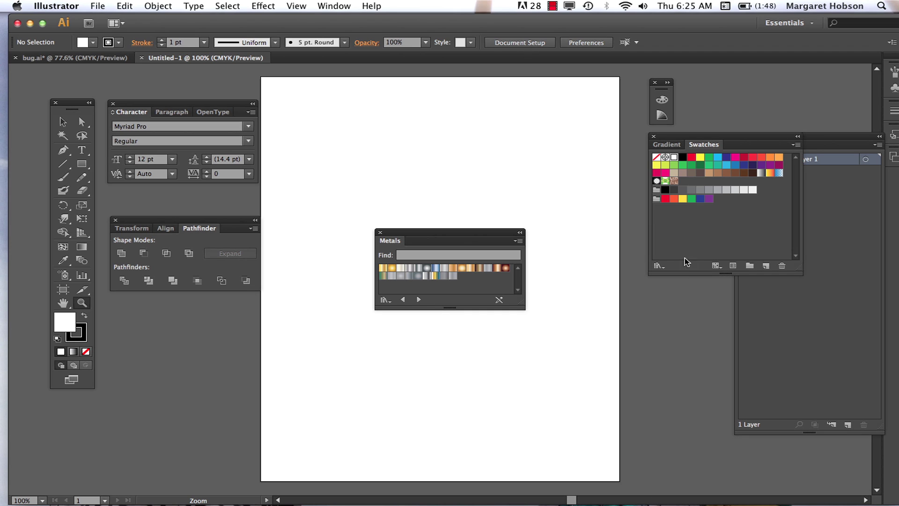
# Draw a rectangle filled with the Brass Radial metal gradient in the upper-left part of the artboard, moving the Metals library off the artboard
pyautogui.click(462, 269)
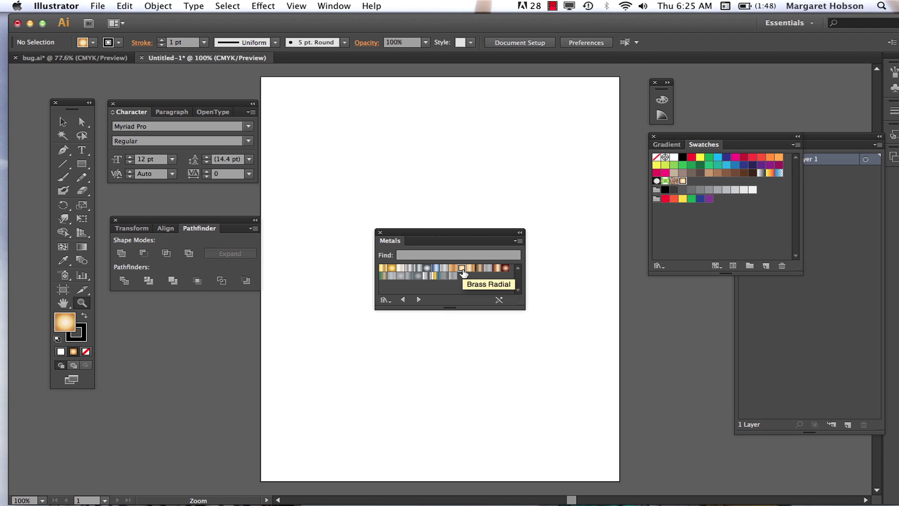
pyautogui.moveTo(419, 236); pyautogui.dragTo(661, 308)
pyautogui.click(81, 164)
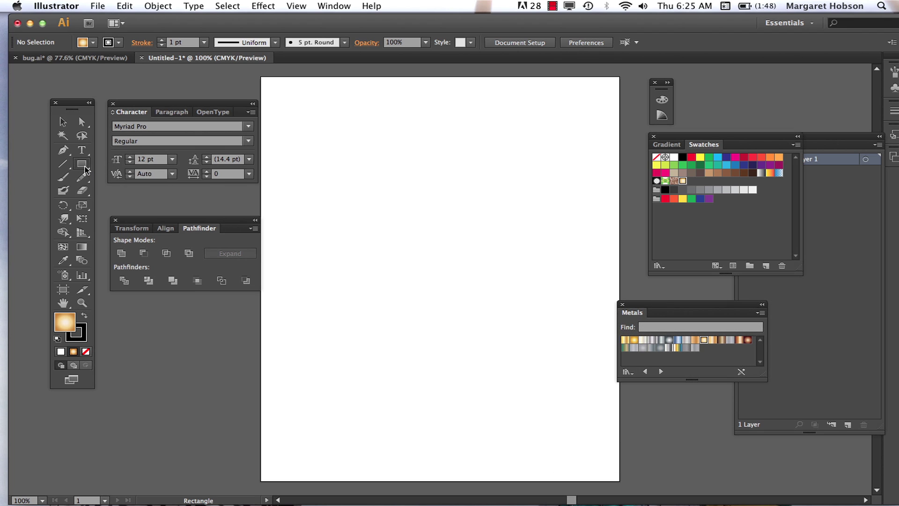
pyautogui.moveTo(309, 151); pyautogui.dragTo(426, 247)
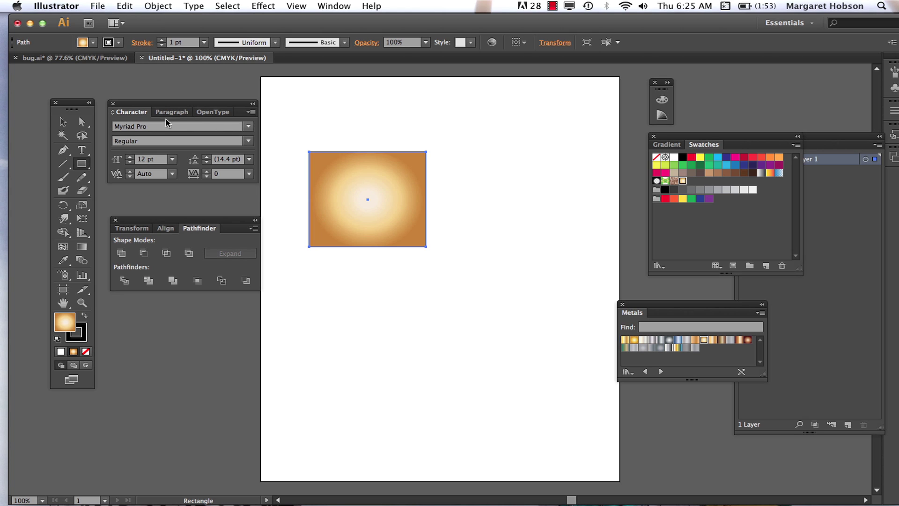
# Examine the gradient annotator on the brass rectangle with the Gradient tool, and deselect the rectangle
pyautogui.click(63, 122)
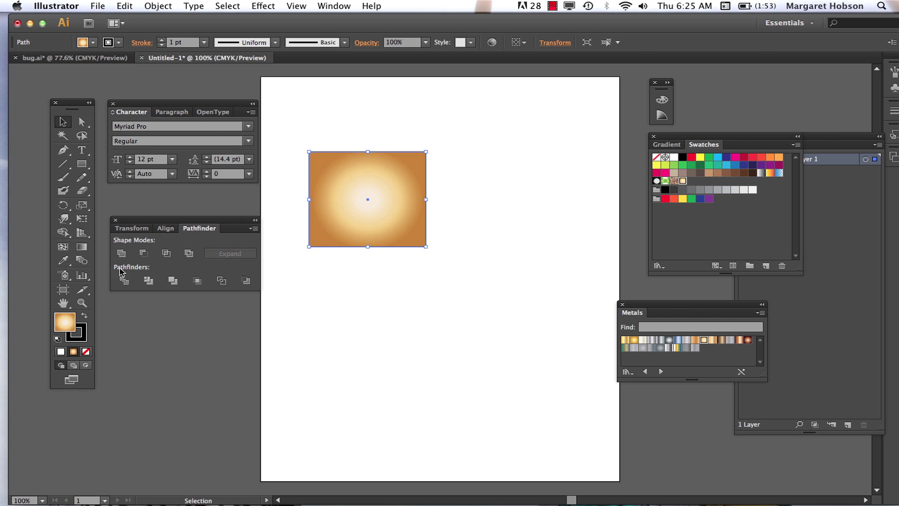
pyautogui.click(80, 251)
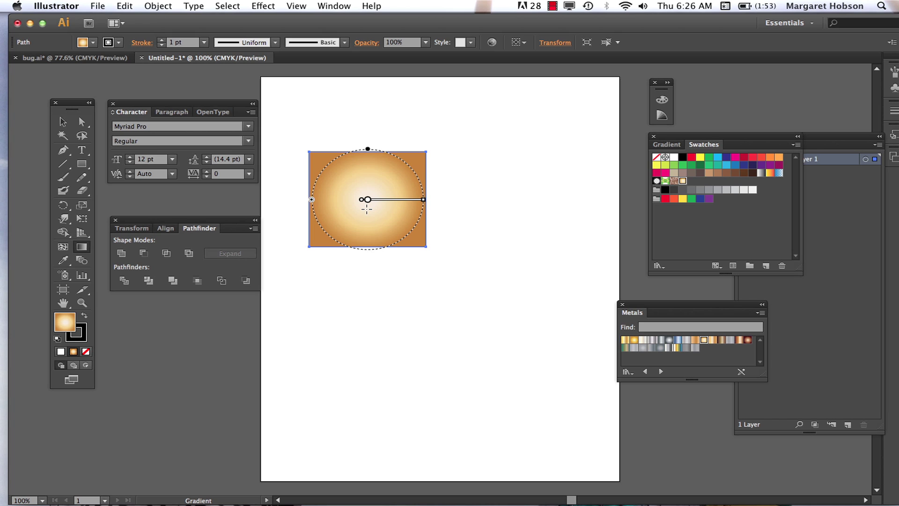
pyautogui.click(62, 121)
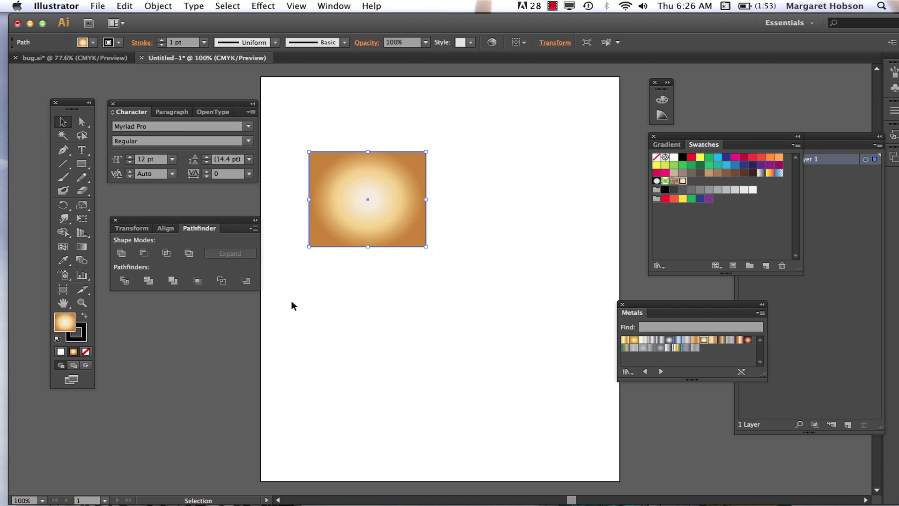
pyautogui.click(332, 328)
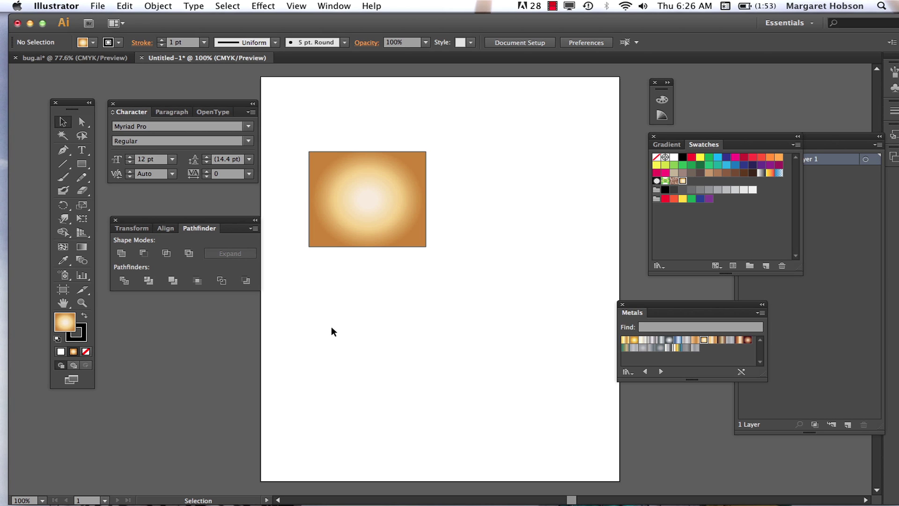
# Draw a second rectangle of the same width below the brass one, filled with a dark gray linear gradient from the Metals library
pyautogui.click(686, 348)
pyautogui.moveTo(81, 163); pyautogui.dragTo(109, 166)
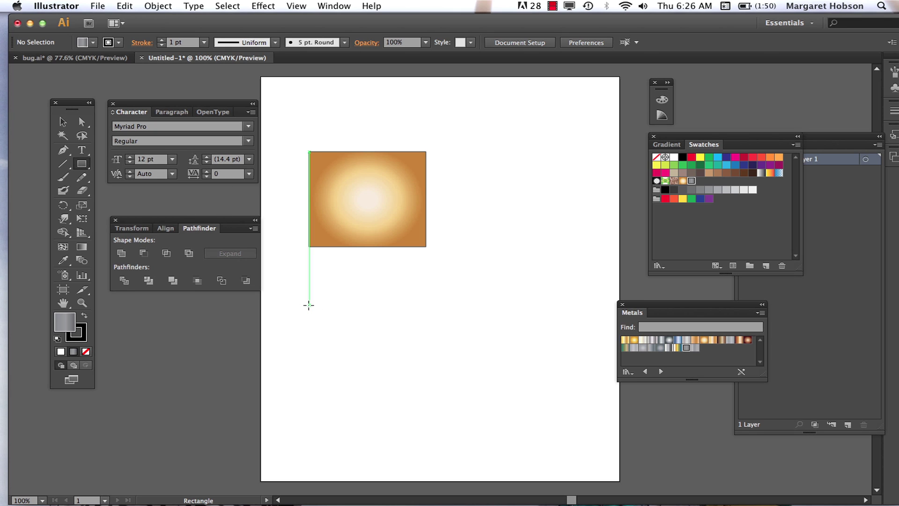
pyautogui.moveTo(309, 306); pyautogui.dragTo(426, 392)
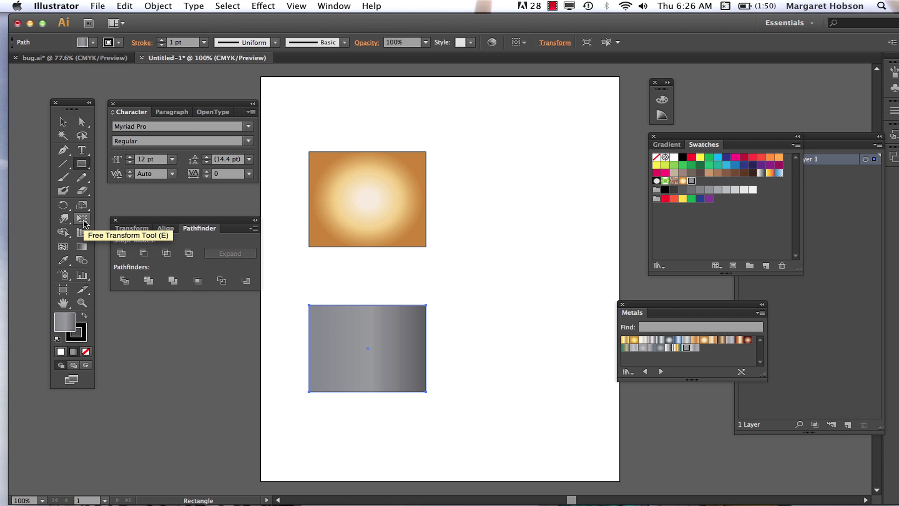
# Show the gray rectangle's gradient settings, examine its three color stops, and reverse the gradient direction
pyautogui.press('g')
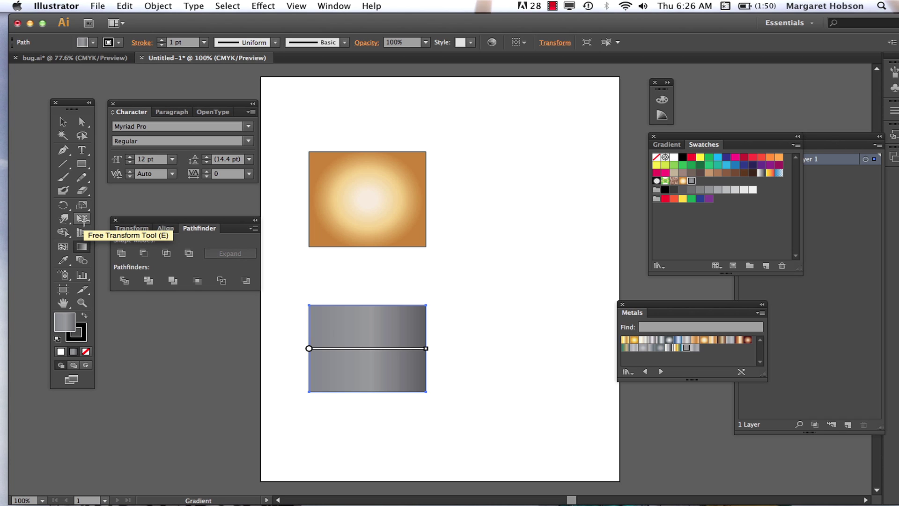
pyautogui.moveTo(325, 356)
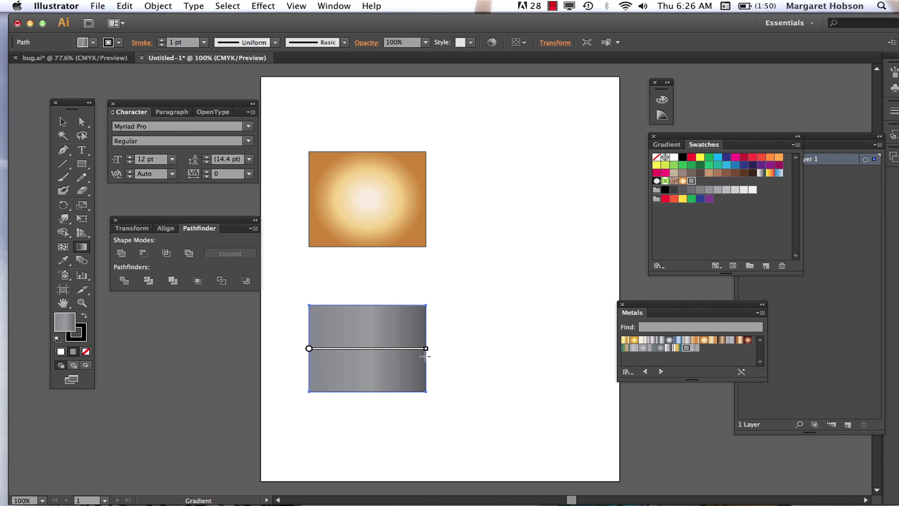
pyautogui.click(668, 145)
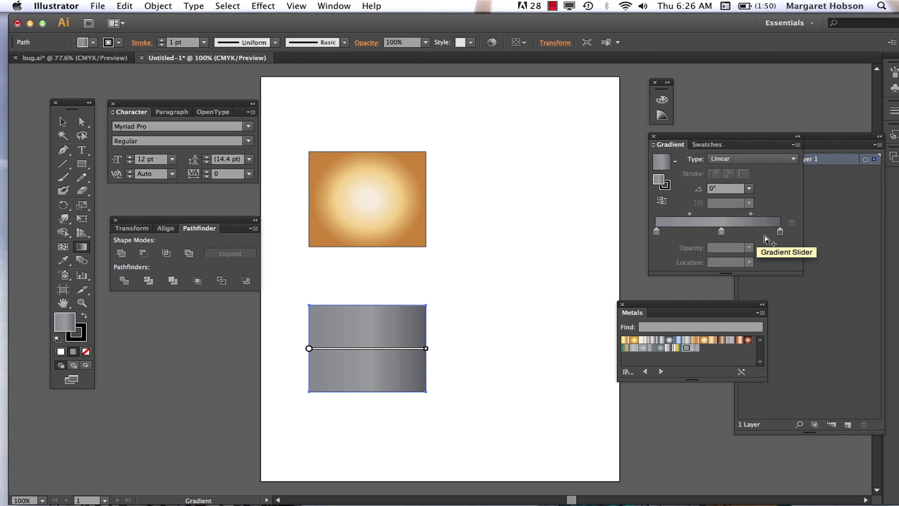
pyautogui.moveTo(362, 348)
pyautogui.click(780, 232)
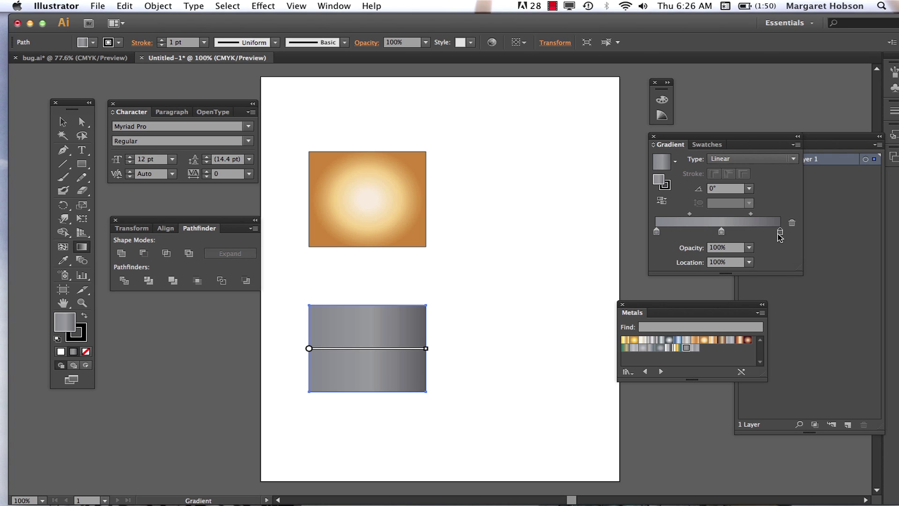
pyautogui.click(721, 232)
pyautogui.click(657, 233)
pyautogui.click(661, 201)
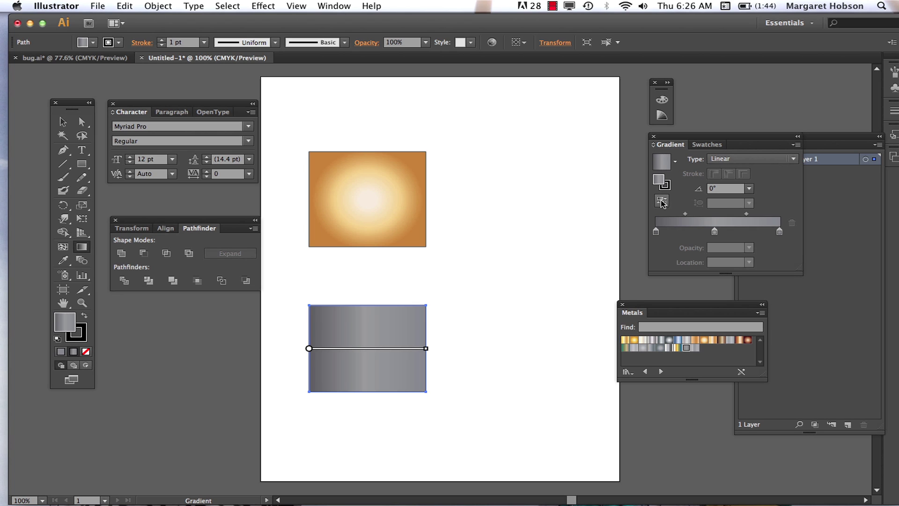
# Recolor the gray gradient's end stop at the rectangle's right edge with the lightest gray swatch
pyautogui.moveTo(424, 355)
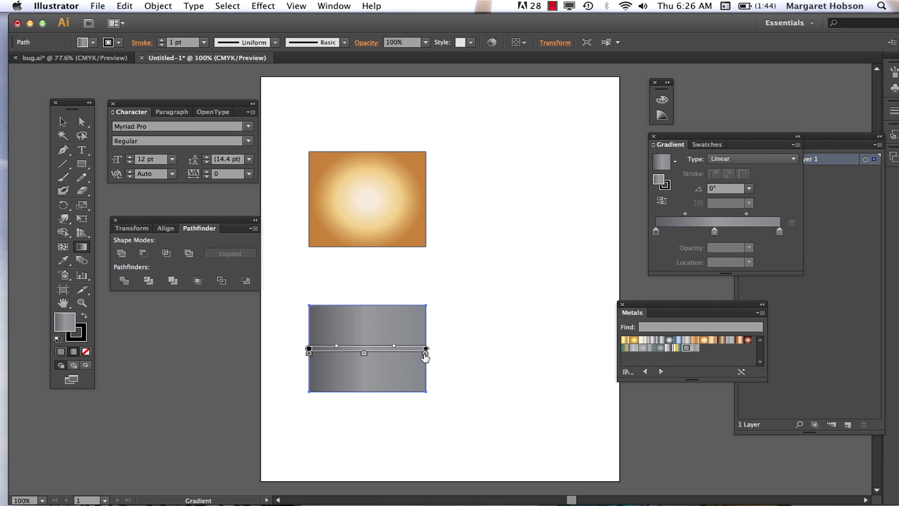
pyautogui.doubleClick(424, 355)
pyautogui.click(371, 406)
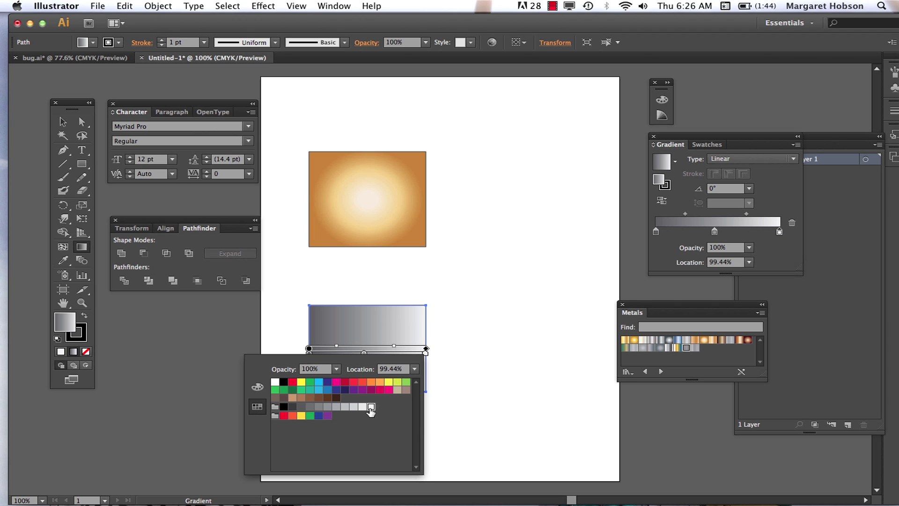
pyautogui.click(476, 377)
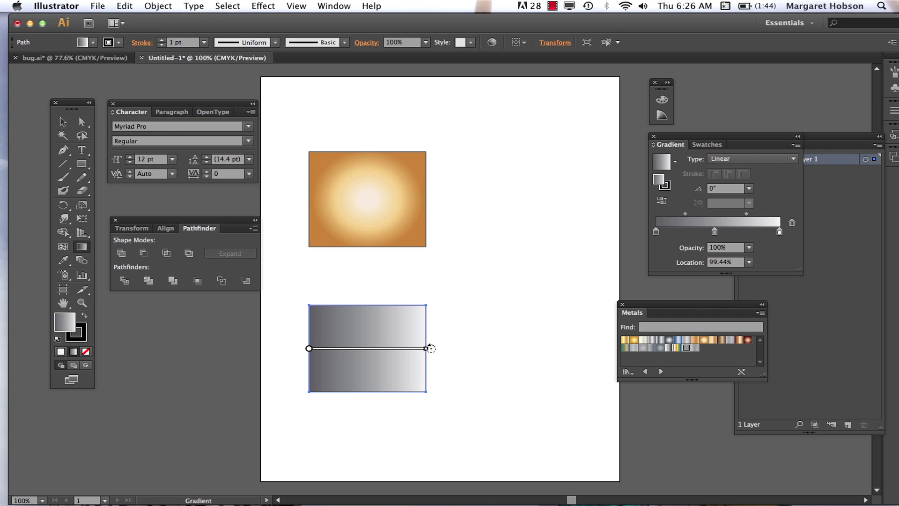
# Angle the gray rectangle's gradient to about 24.3°, shorten it and shift its start past the lower-left edge, and deselect the rectangle
pyautogui.moveTo(430, 348)
pyautogui.mouseDown()
pyautogui.moveTo(434, 311)
pyautogui.moveTo(426, 317)
pyautogui.moveTo(477, 307)
pyautogui.moveTo(397, 344)
pyautogui.mouseUp()
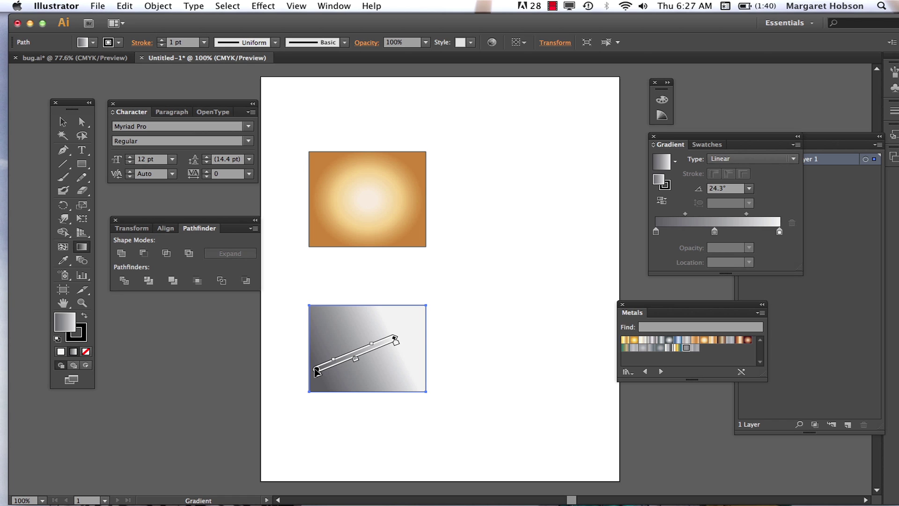
pyautogui.moveTo(313, 371); pyautogui.dragTo(286, 381)
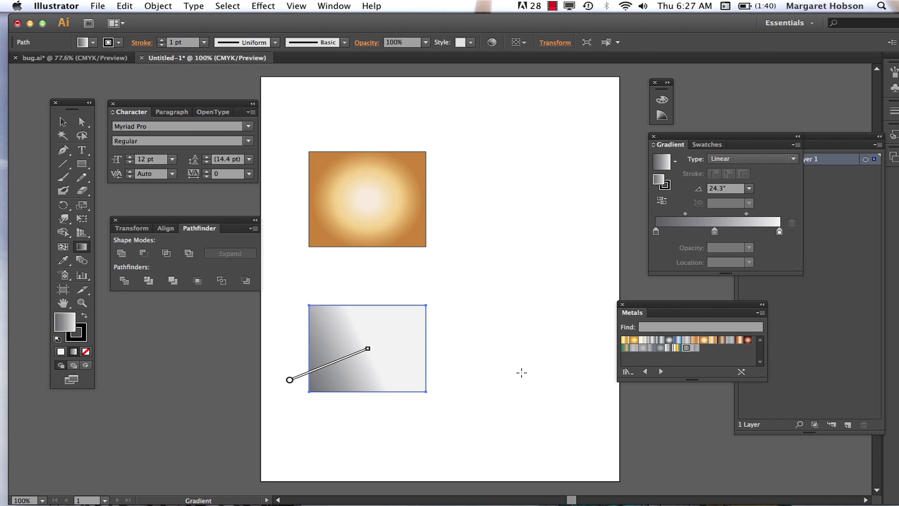
pyautogui.click(63, 122)
pyautogui.click(382, 134)
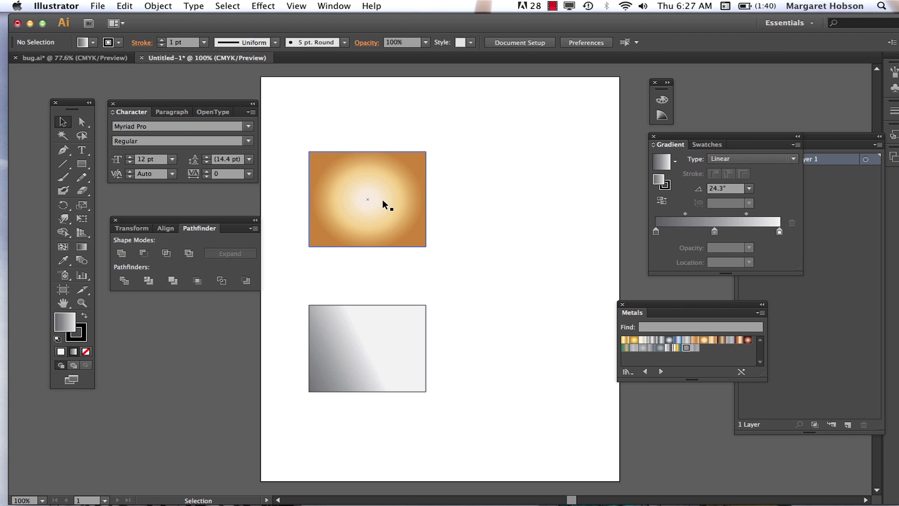
# Reshape the brass rectangle's radial gradient into an enlarged ellipse angled at about 36.5° with an aspect ratio of about 39.4%
pyautogui.click(382, 205)
pyautogui.press('g')
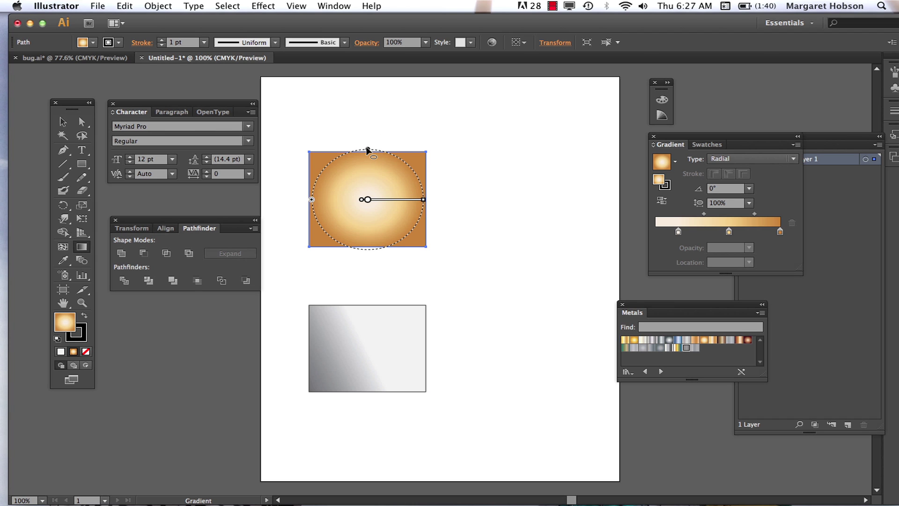
pyautogui.moveTo(368, 150)
pyautogui.mouseDown()
pyautogui.moveTo(370, 127)
pyautogui.moveTo(369, 149)
pyautogui.mouseUp()
pyautogui.moveTo(369, 148)
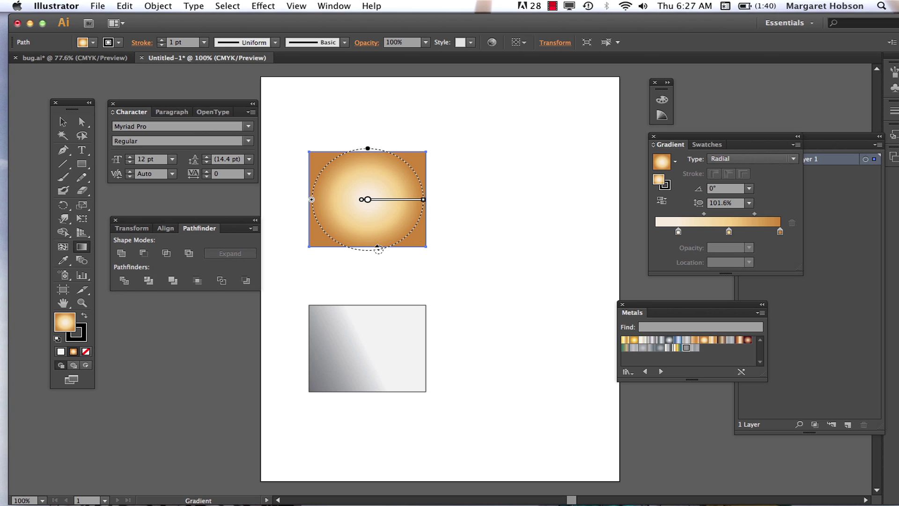
pyautogui.moveTo(397, 225); pyautogui.dragTo(381, 216)
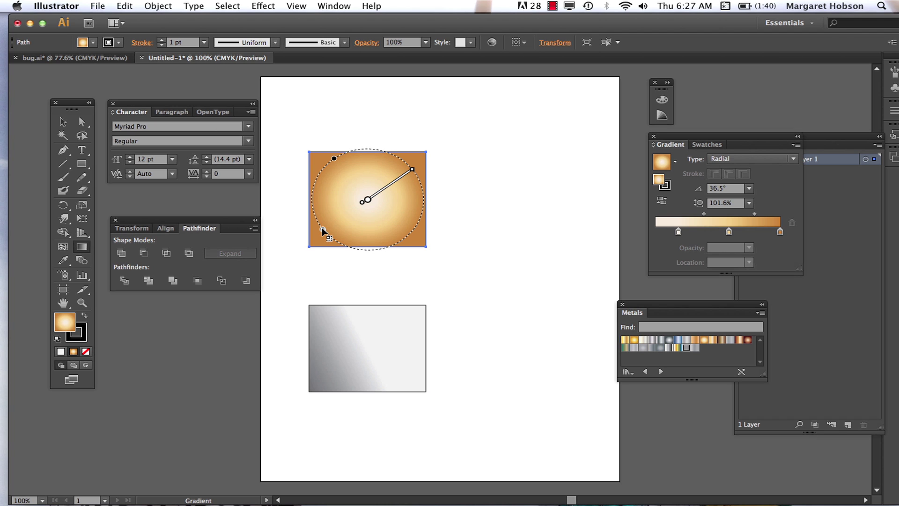
pyautogui.moveTo(323, 231); pyautogui.dragTo(289, 247)
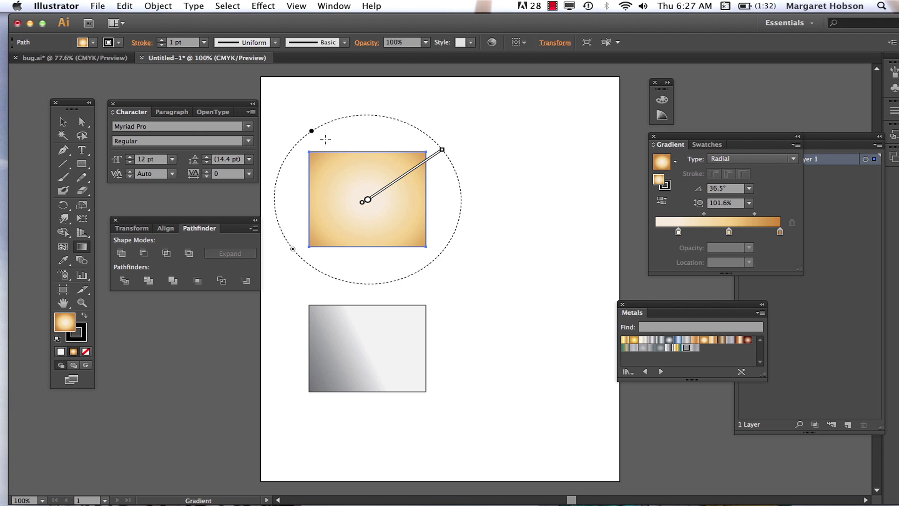
pyautogui.moveTo(311, 132); pyautogui.dragTo(343, 174)
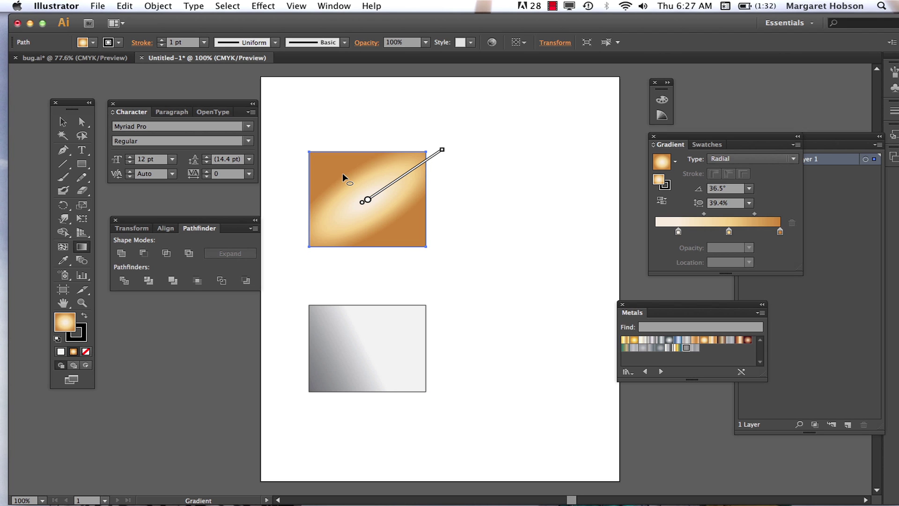
# Recolor the innermost stop of the brass rectangle's radial gradient, at location 17.98%, with the bright yellow swatch
pyautogui.doubleClick(384, 195)
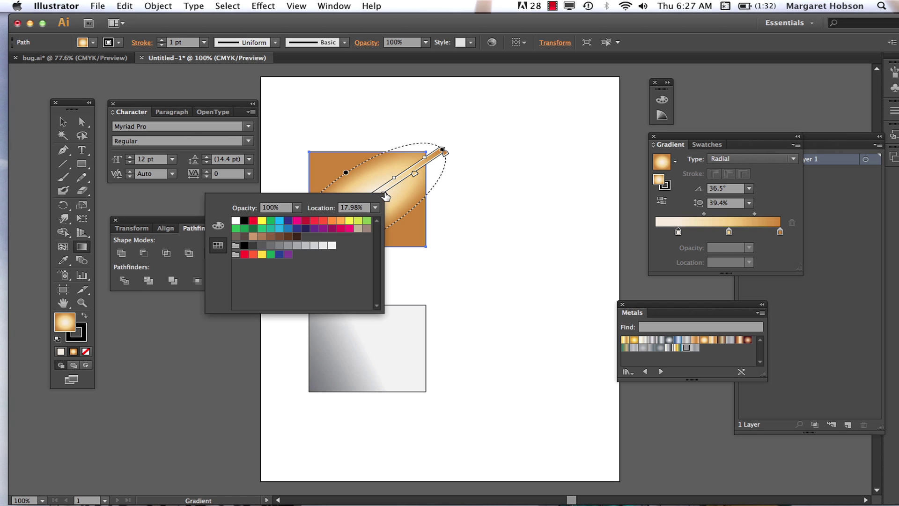
pyautogui.click(261, 220)
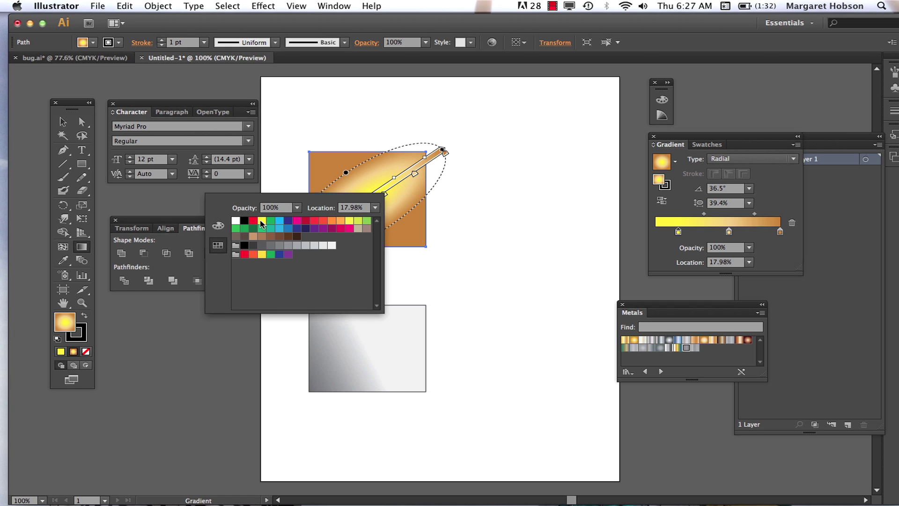
# Widen the brass rectangle's radial gradient to an aspect ratio of about 89.9%, and try enlarging it, undoing only that enlargement
pyautogui.click(489, 253)
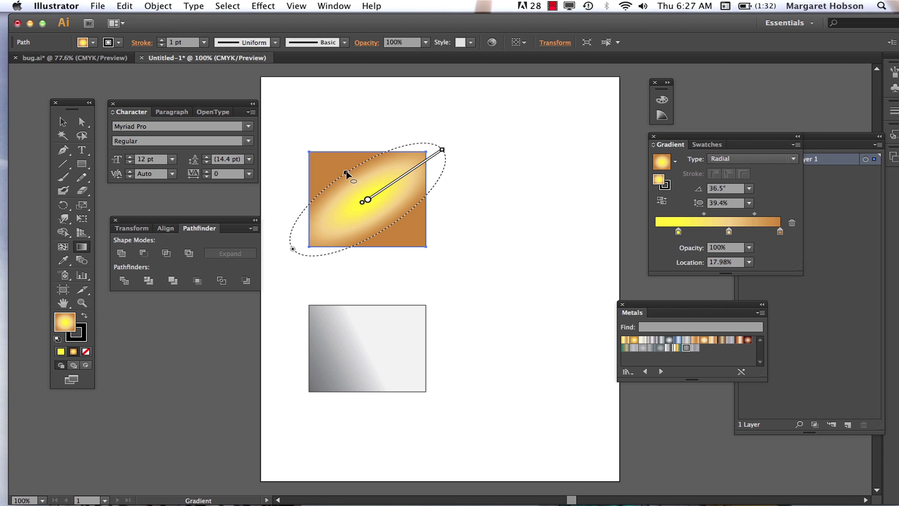
pyautogui.moveTo(346, 170); pyautogui.dragTo(328, 135)
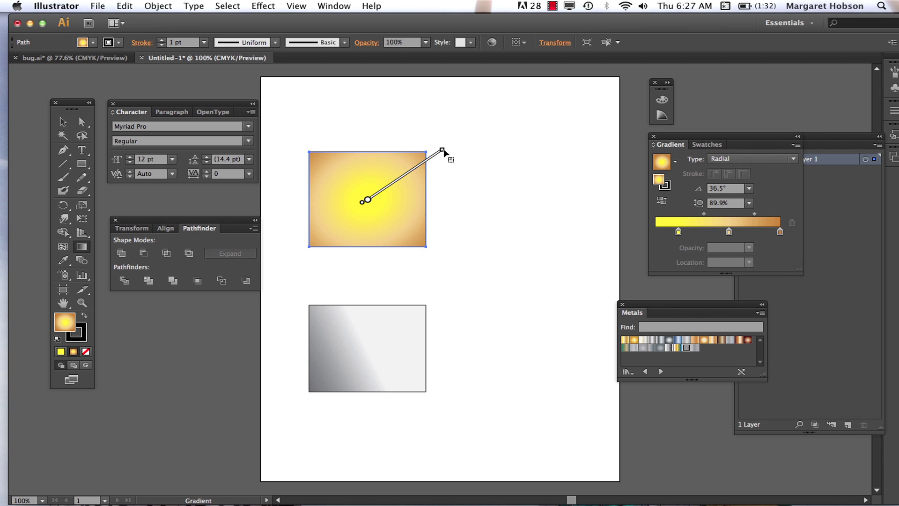
pyautogui.moveTo(443, 151); pyautogui.dragTo(489, 128)
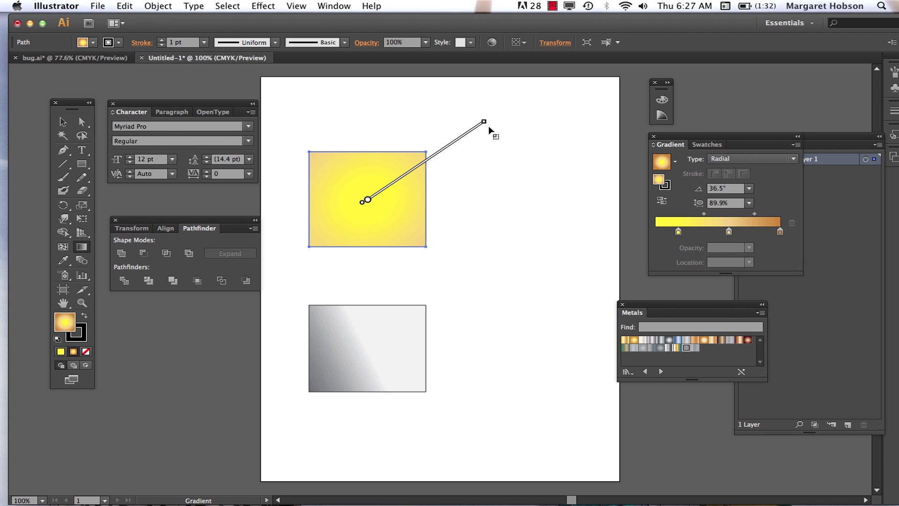
pyautogui.press('super+z')
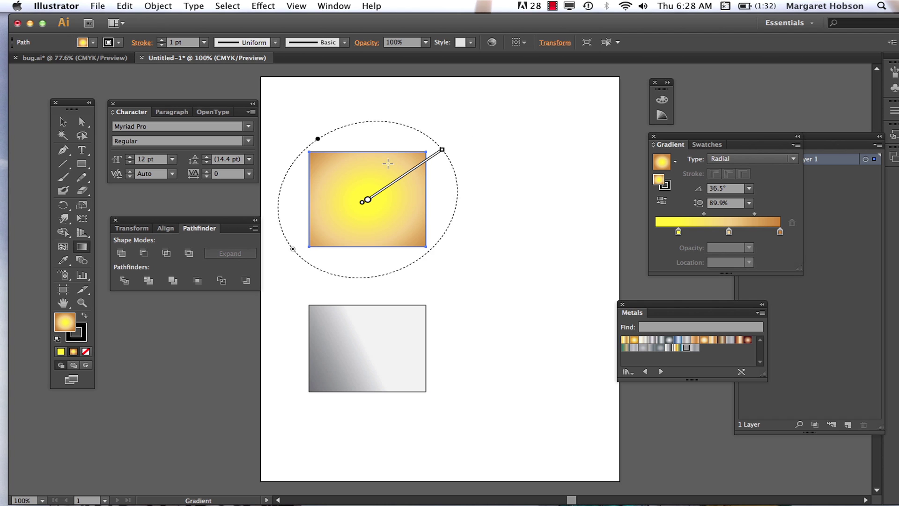
# Move the brass and gray rectangles up and to the left so they stack closely near the artboard's upper-left corner, and deselect
pyautogui.click(63, 122)
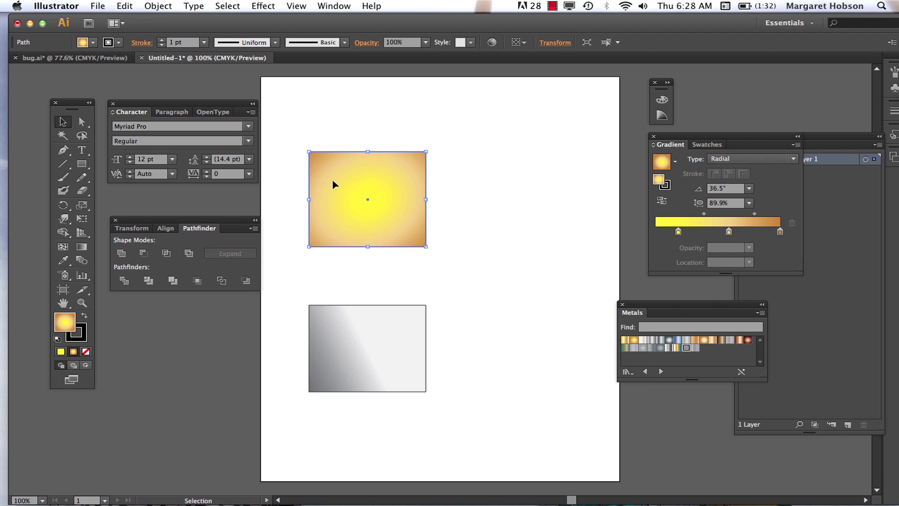
pyautogui.moveTo(332, 184); pyautogui.dragTo(317, 130)
pyautogui.moveTo(358, 331); pyautogui.dragTo(345, 243)
pyautogui.click(557, 307)
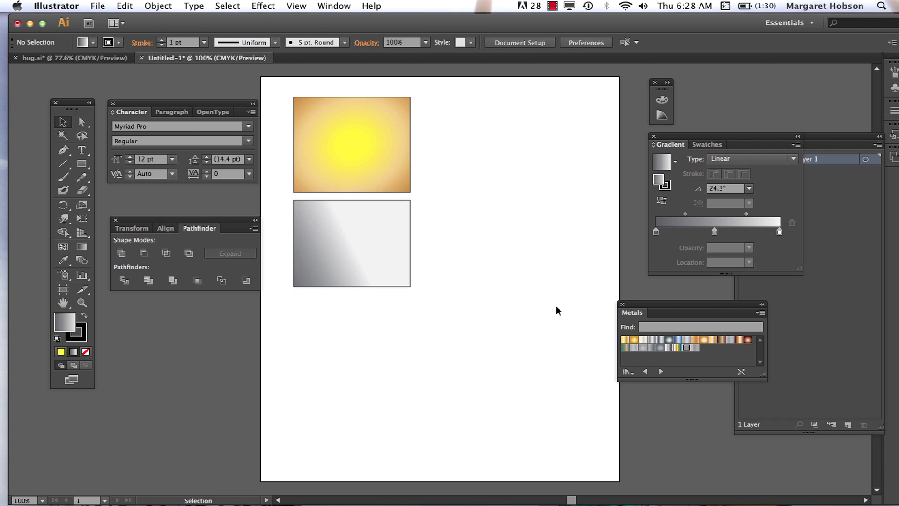
# Switch the fill to a solid dark teal picked from the color spectrum, and close the Metals swatch library
pyautogui.click(82, 163)
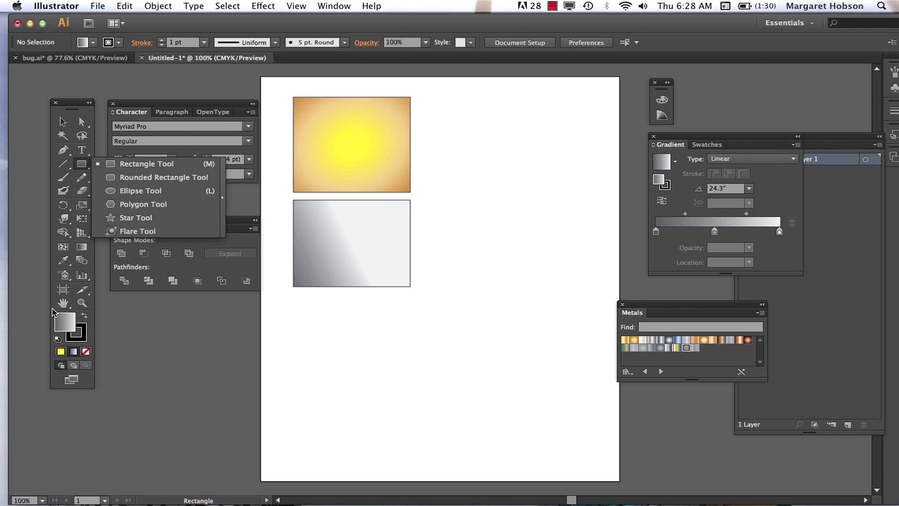
pyautogui.click(70, 324)
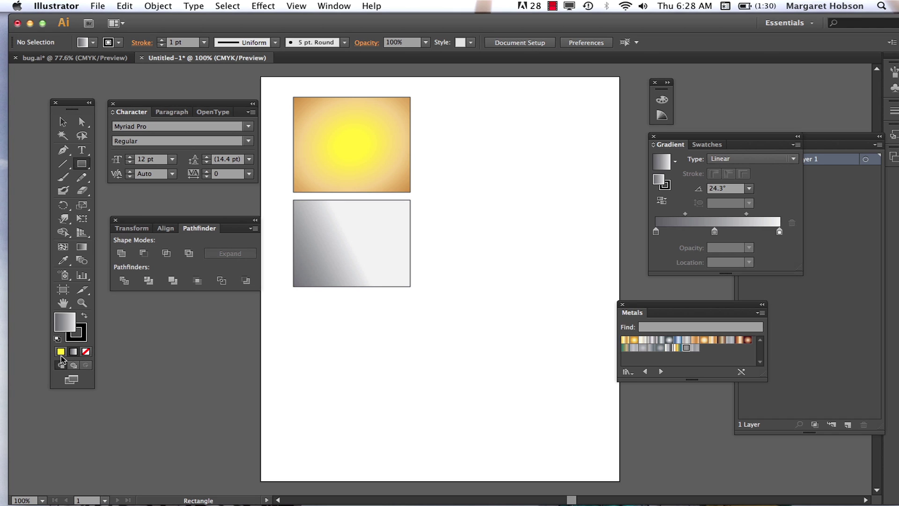
pyautogui.click(60, 351)
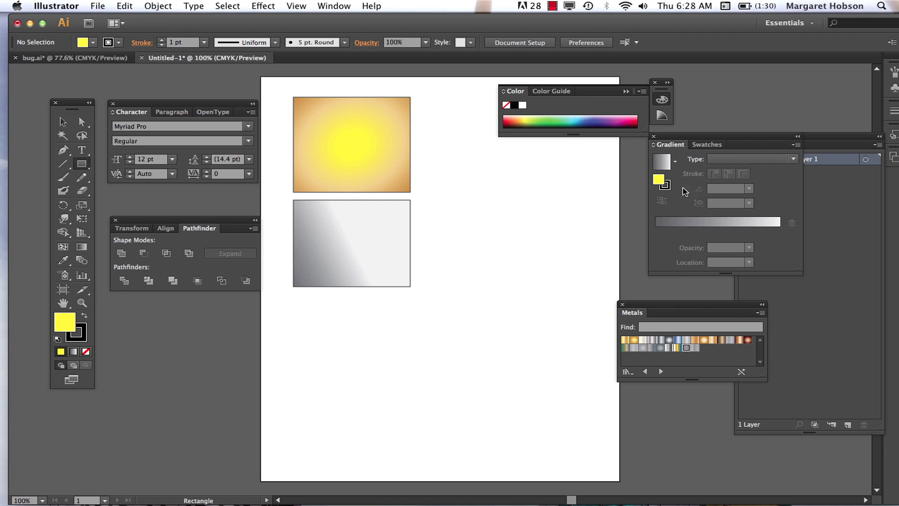
pyautogui.click(622, 303)
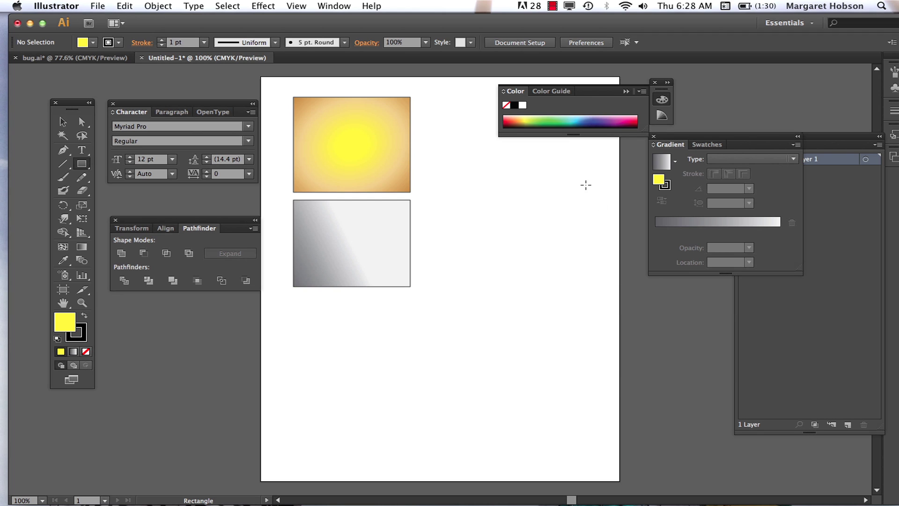
pyautogui.click(577, 123)
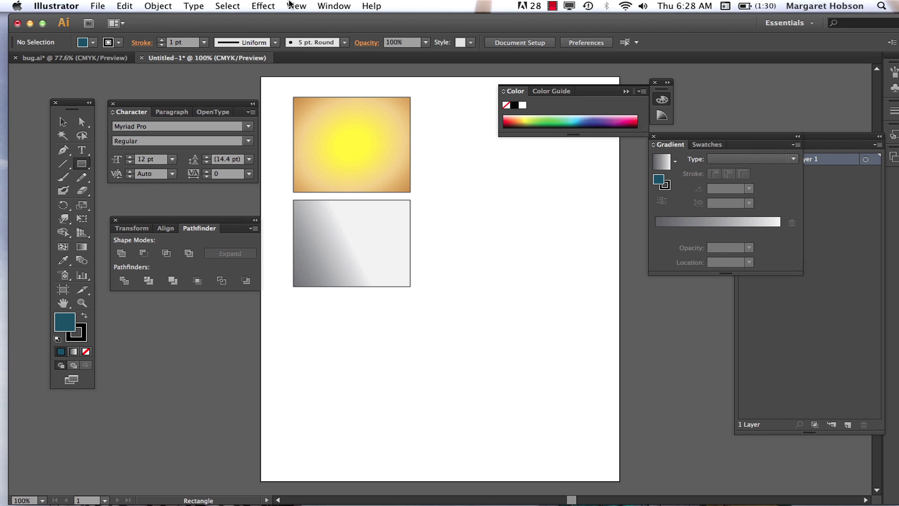
# Draw a rounded rectangle below the gray rectangle, slightly wider than it, using the Rounded Rectangle tool
pyautogui.click(90, 166)
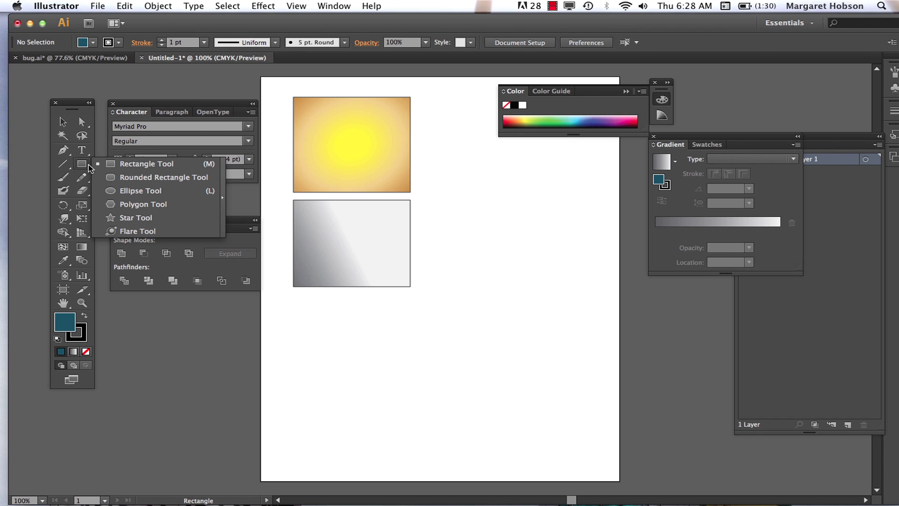
pyautogui.click(114, 178)
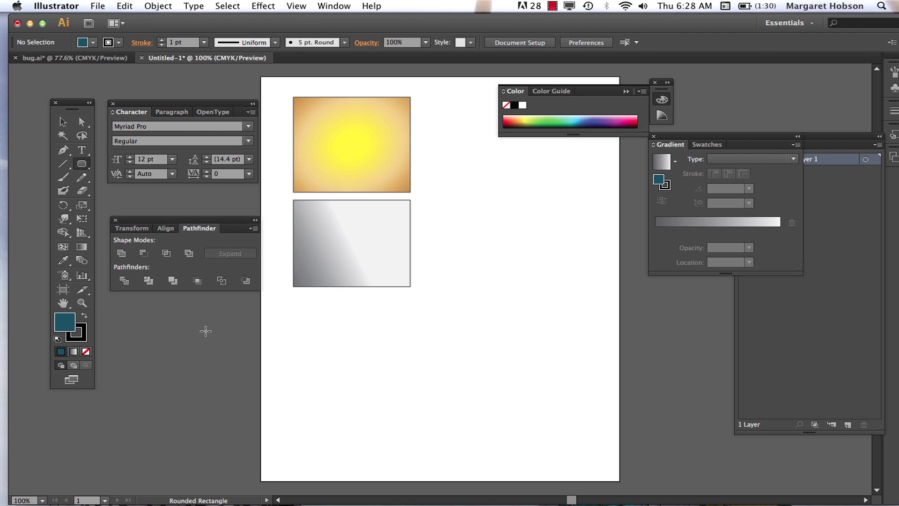
pyautogui.moveTo(306, 339); pyautogui.dragTo(431, 414)
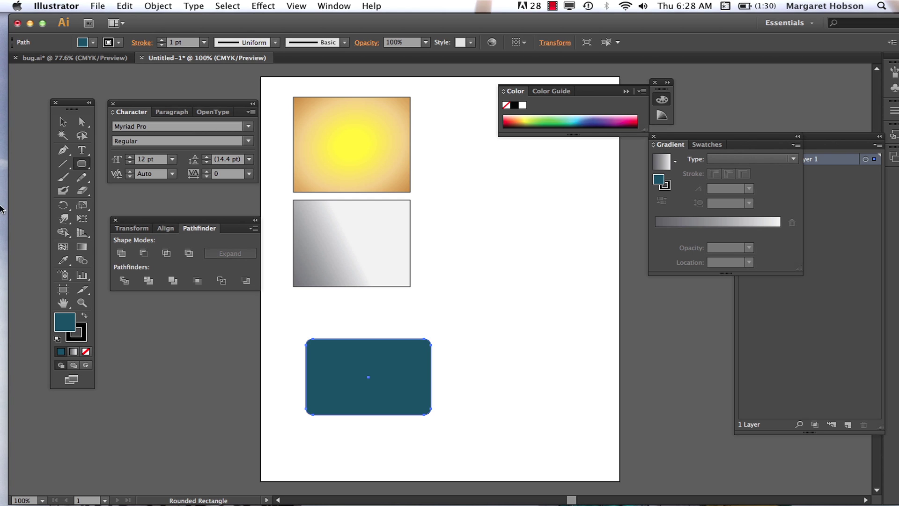
# Try to draw a gradient across the solid teal rounded rectangle with the Gradient tool, and undo the applied gradient fill
pyautogui.click(82, 247)
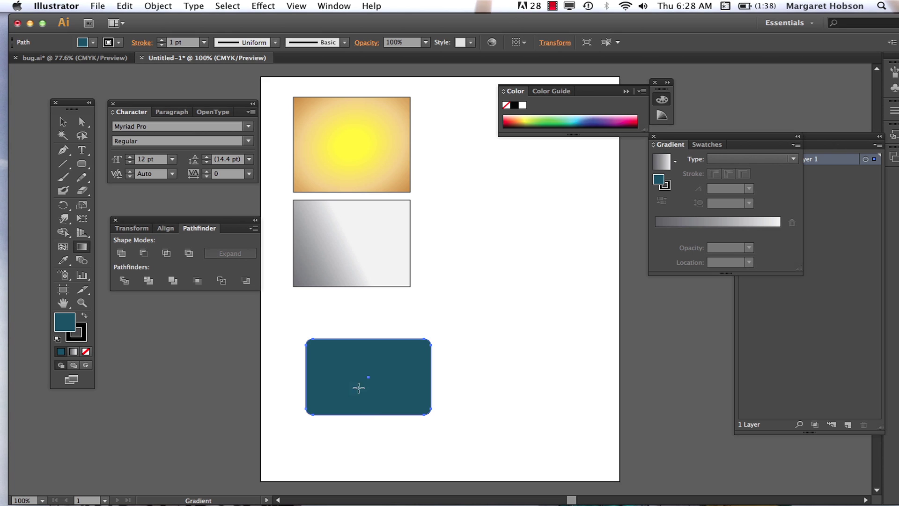
pyautogui.moveTo(347, 384)
pyautogui.mouseDown()
pyautogui.moveTo(365, 395)
pyautogui.moveTo(473, 383)
pyautogui.mouseUp()
pyautogui.moveTo(334, 370)
pyautogui.mouseDown()
pyautogui.moveTo(408, 372)
pyautogui.moveTo(465, 350)
pyautogui.mouseUp()
pyautogui.click(74, 353)
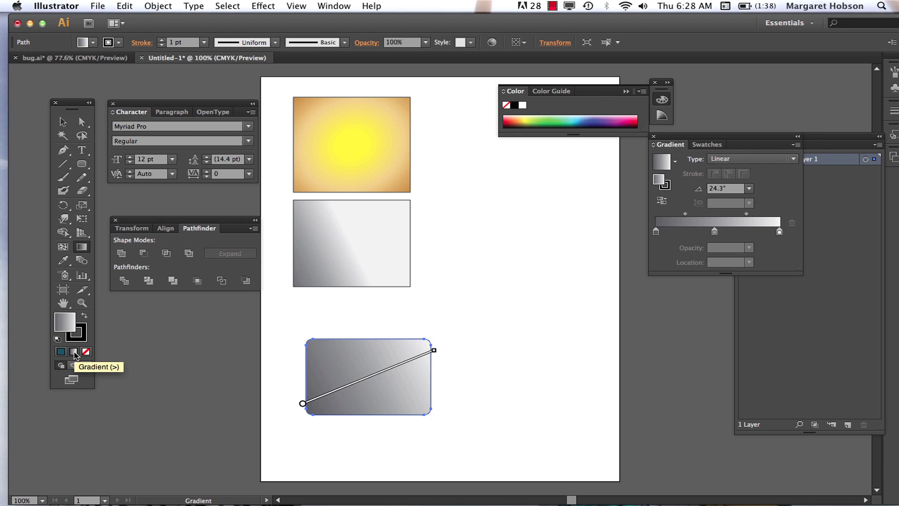
pyautogui.press('super+z')
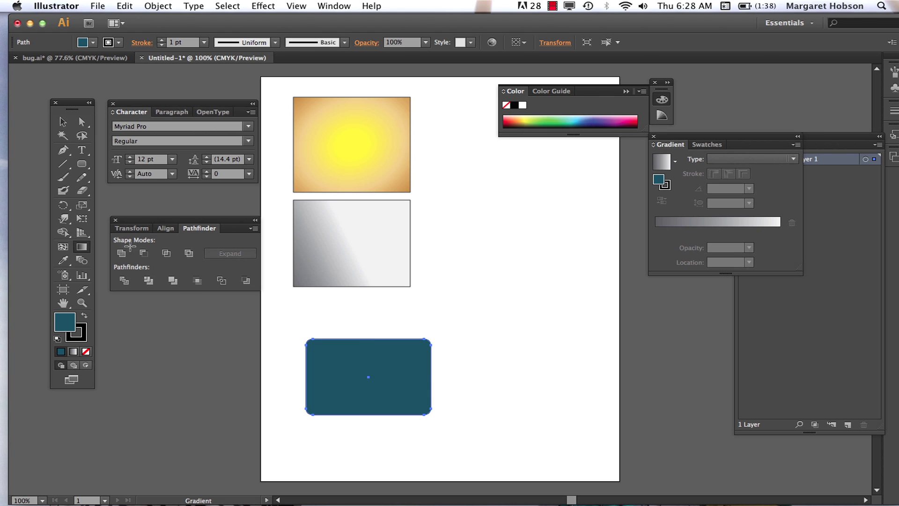
# Fill the rounded rectangle with the gray linear gradient and recolor its start stop at location 0% with the teal-green swatch
pyautogui.click(74, 354)
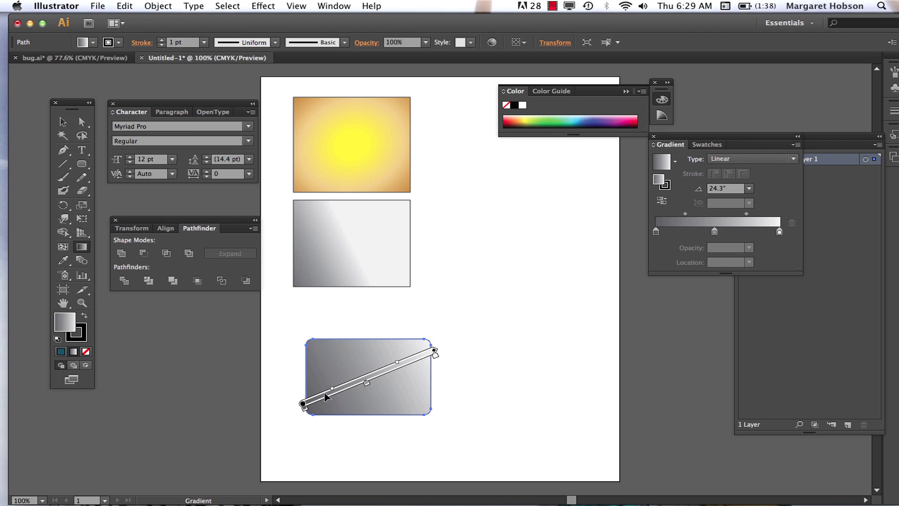
pyautogui.doubleClick(303, 407)
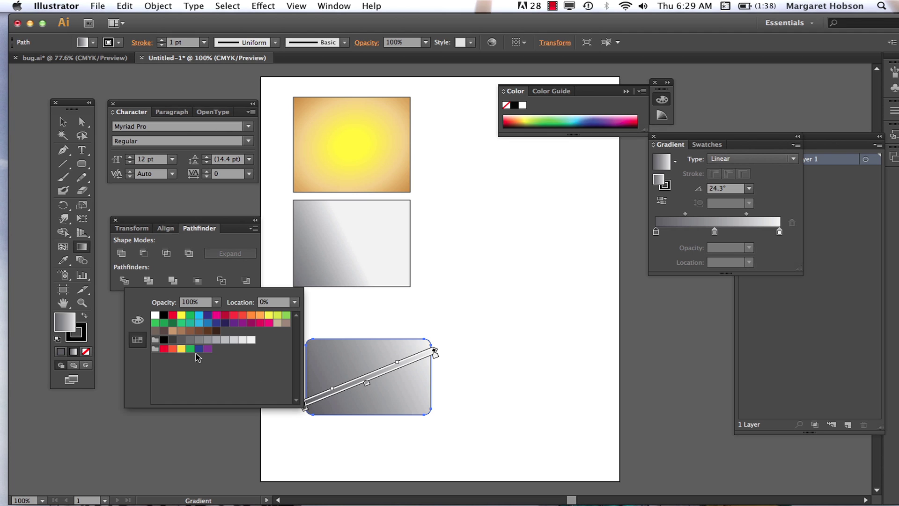
pyautogui.click(189, 323)
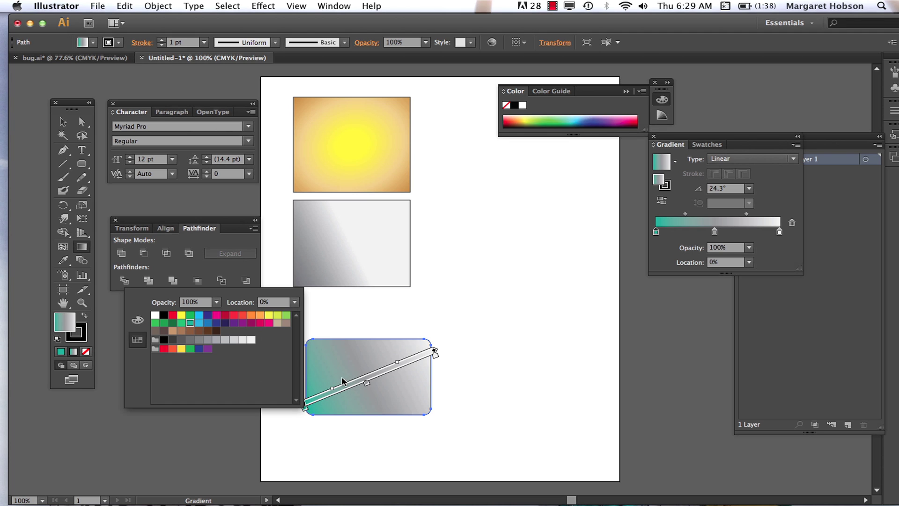
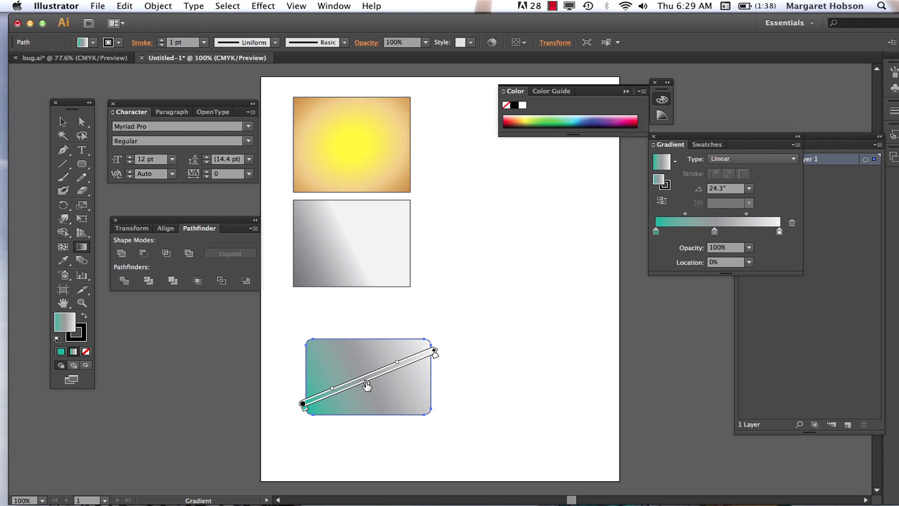
# Recolor the rounded rectangle's middle gradient stop at location 47.19% by setting cyan to 34% and raising its yellow
pyautogui.doubleClick(367, 385)
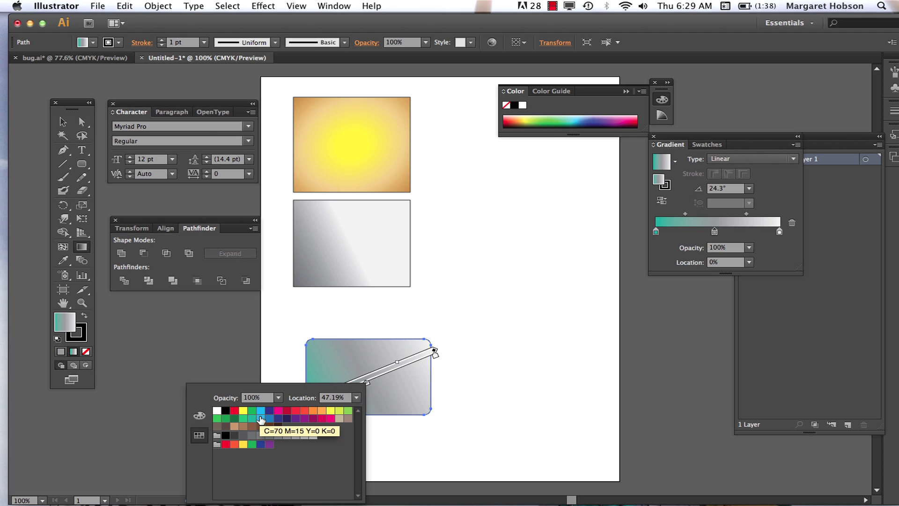
pyautogui.click(199, 416)
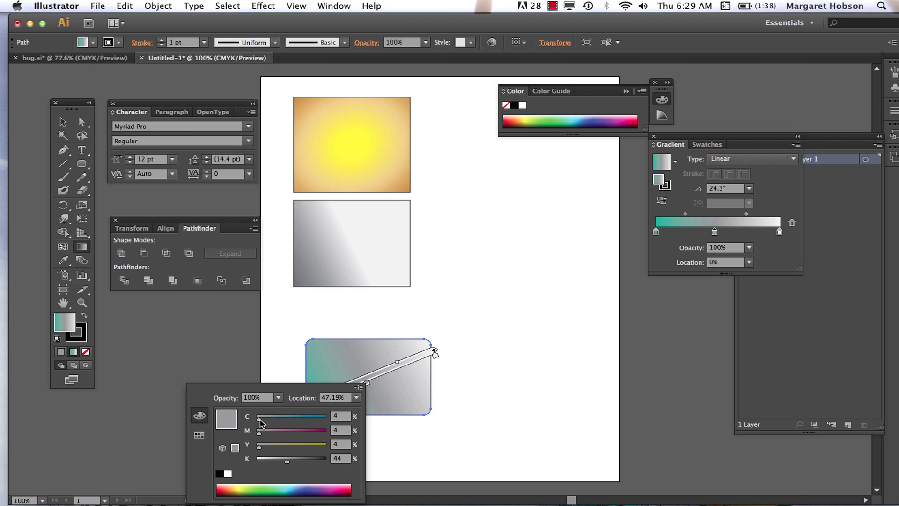
pyautogui.moveTo(259, 418); pyautogui.dragTo(280, 422)
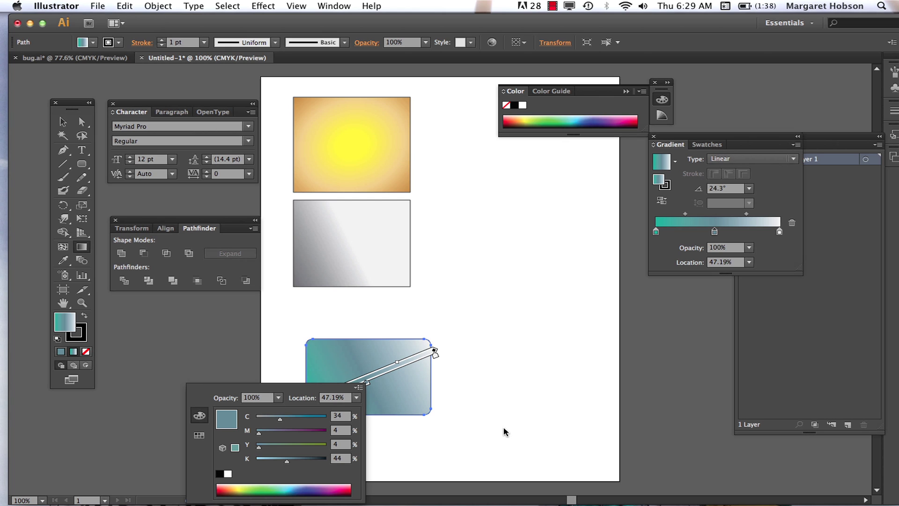
pyautogui.click(715, 232)
pyautogui.doubleClick(715, 231)
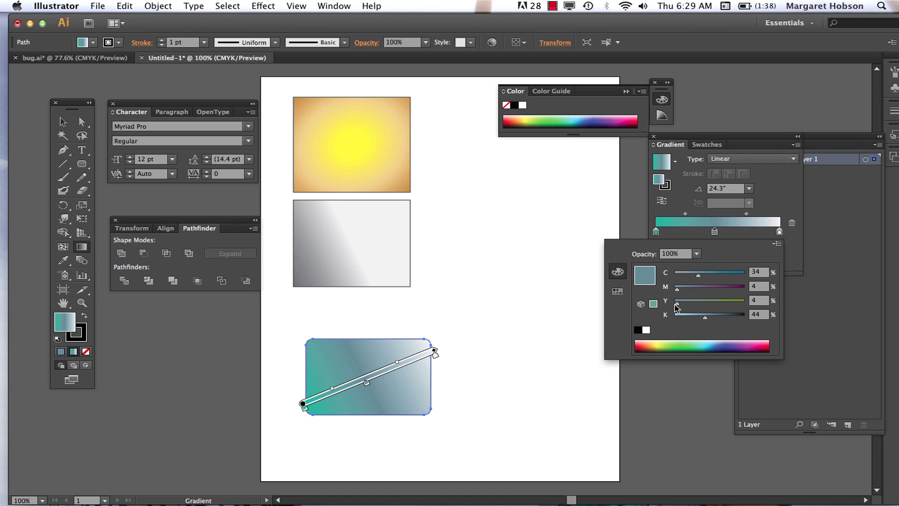
pyautogui.moveTo(678, 304); pyautogui.dragTo(697, 305)
pyautogui.click(404, 372)
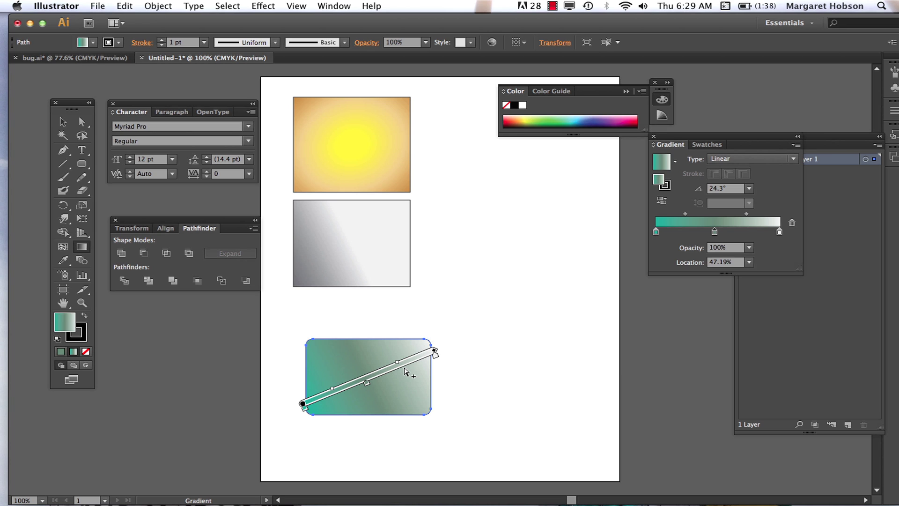
# Add a gradient stop at about 75.55% on the rounded rectangle and set its yellow to 44% for an olive-green color
pyautogui.click(405, 370)
pyautogui.doubleClick(405, 368)
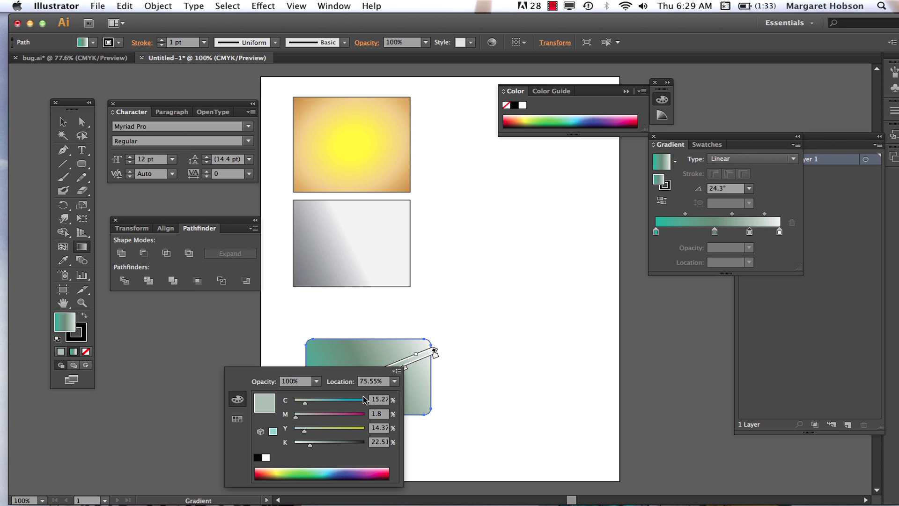
pyautogui.moveTo(305, 434); pyautogui.dragTo(323, 434)
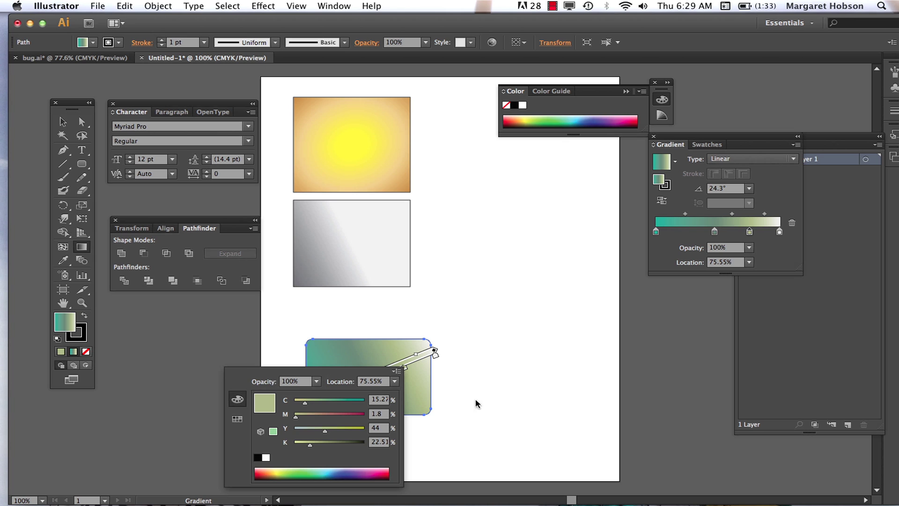
pyautogui.click(504, 405)
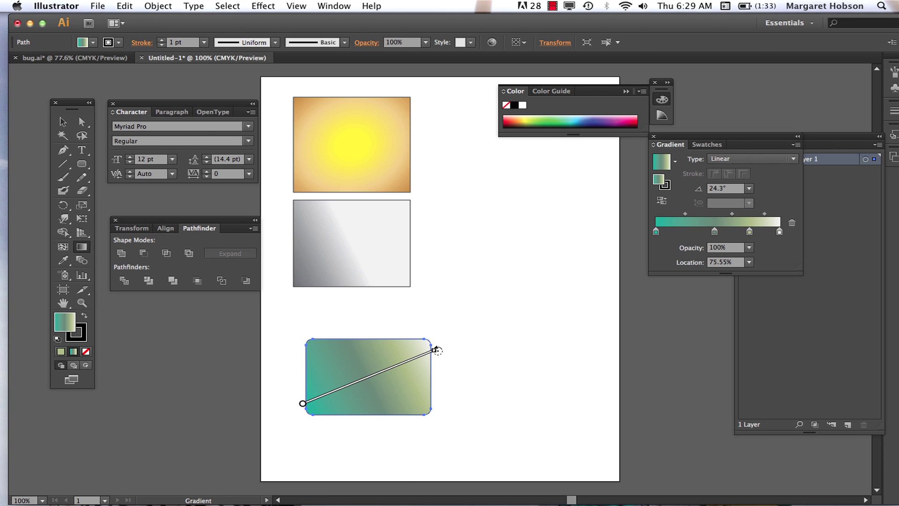
# Rotate the rounded rectangle's linear gradient to a nearly horizontal angle of about 0.4°
pyautogui.moveTo(440, 350)
pyautogui.mouseDown()
pyautogui.moveTo(449, 374)
pyautogui.moveTo(441, 363)
pyautogui.mouseUp()
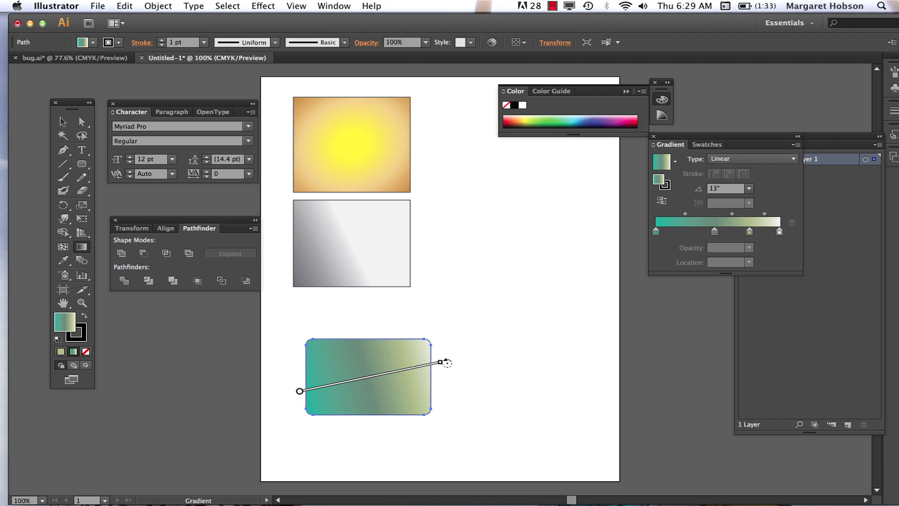
pyautogui.moveTo(444, 362)
pyautogui.mouseDown()
pyautogui.moveTo(446, 400)
pyautogui.moveTo(455, 390)
pyautogui.mouseUp()
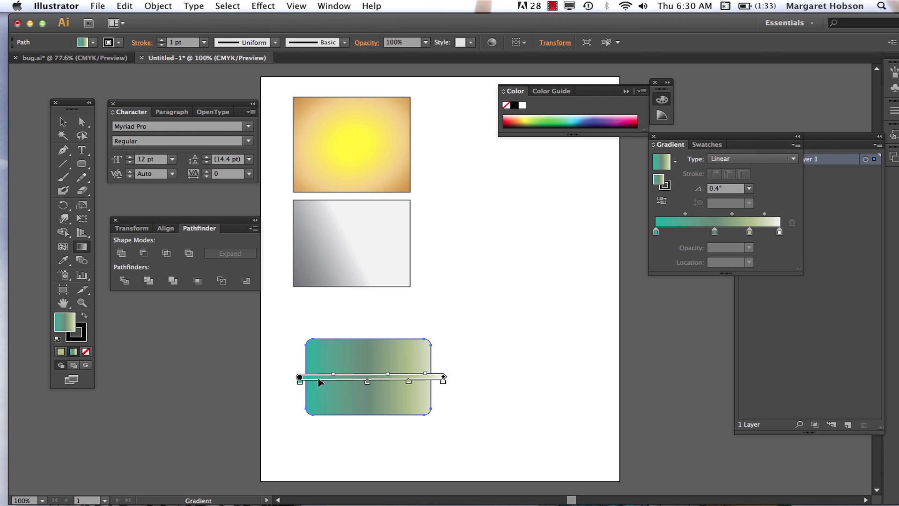
# Shift the rounded rectangle's two inner gradient stops toward the start and adjust the midpoint between the first two colors
pyautogui.moveTo(333, 377); pyautogui.dragTo(323, 377)
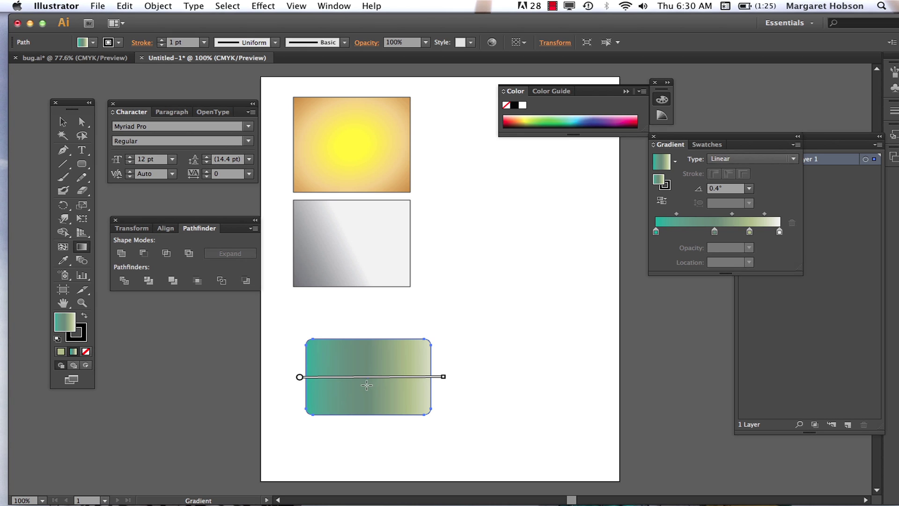
pyautogui.moveTo(370, 381)
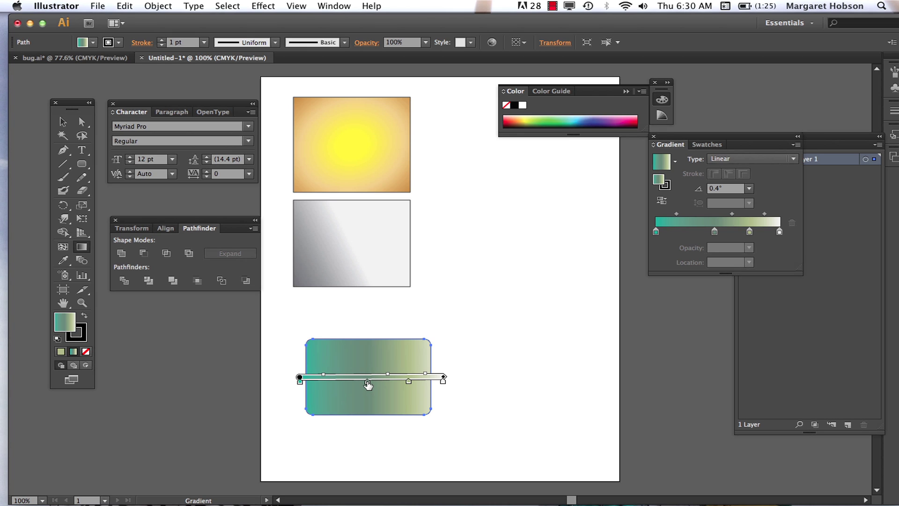
pyautogui.moveTo(368, 384); pyautogui.dragTo(353, 384)
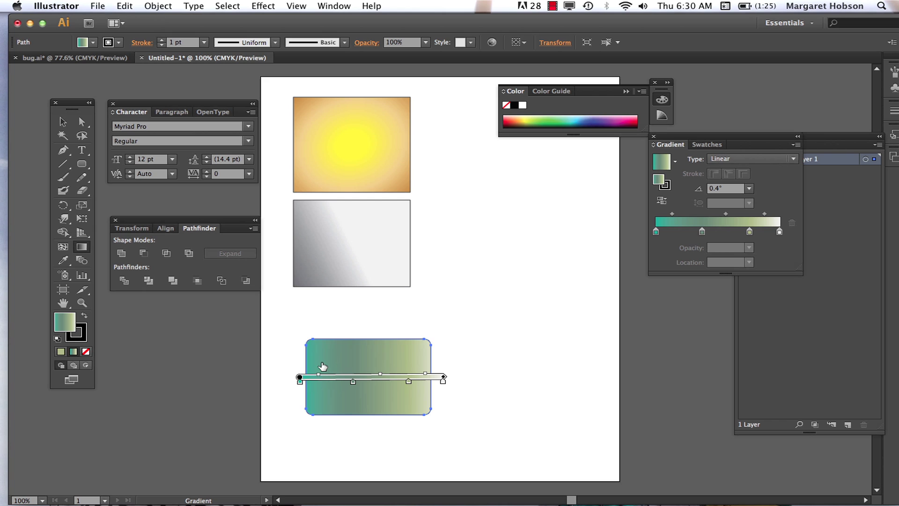
pyautogui.moveTo(323, 366); pyautogui.dragTo(329, 375)
pyautogui.moveTo(409, 382); pyautogui.dragTo(397, 383)
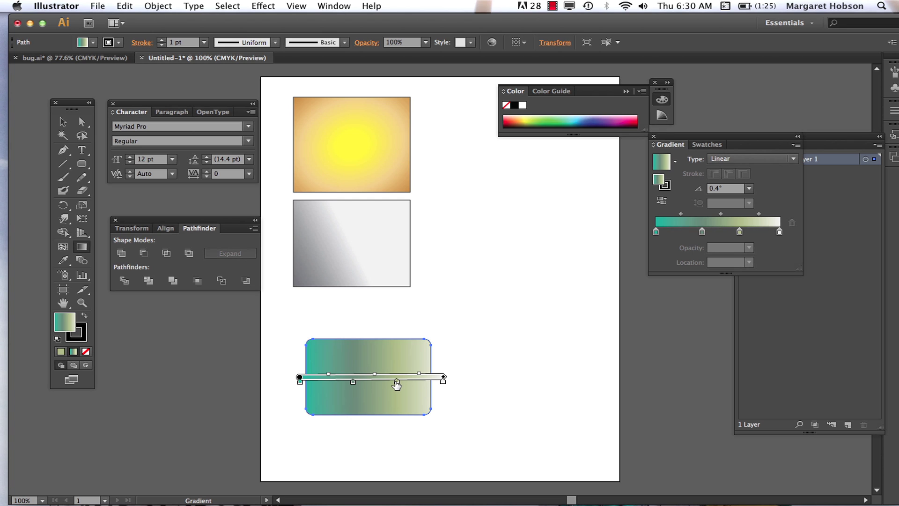
# Remove the olive-green gradient stop from the rounded rectangle and save its teal-to-white gradient as a new swatch
pyautogui.moveTo(398, 382)
pyautogui.mouseDown()
pyautogui.moveTo(403, 420)
pyautogui.moveTo(422, 438)
pyautogui.mouseUp()
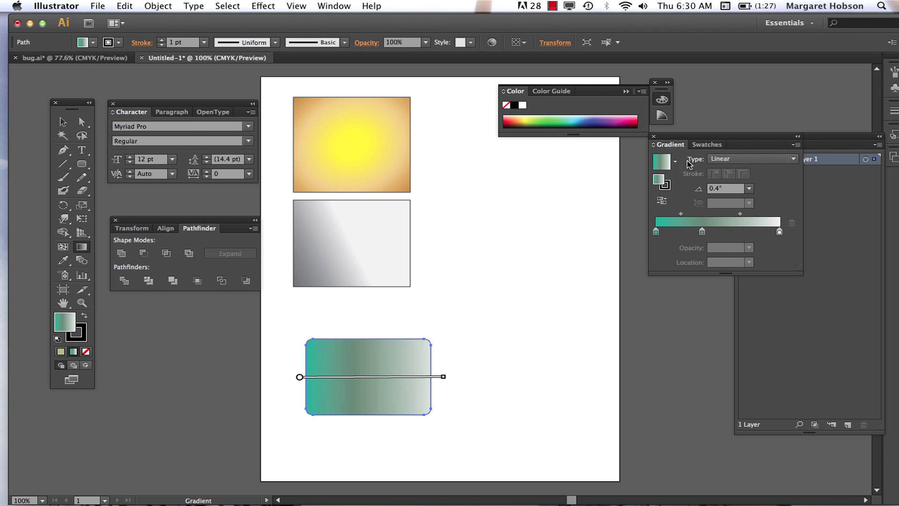
pyautogui.moveTo(688, 144); pyautogui.dragTo(605, 197)
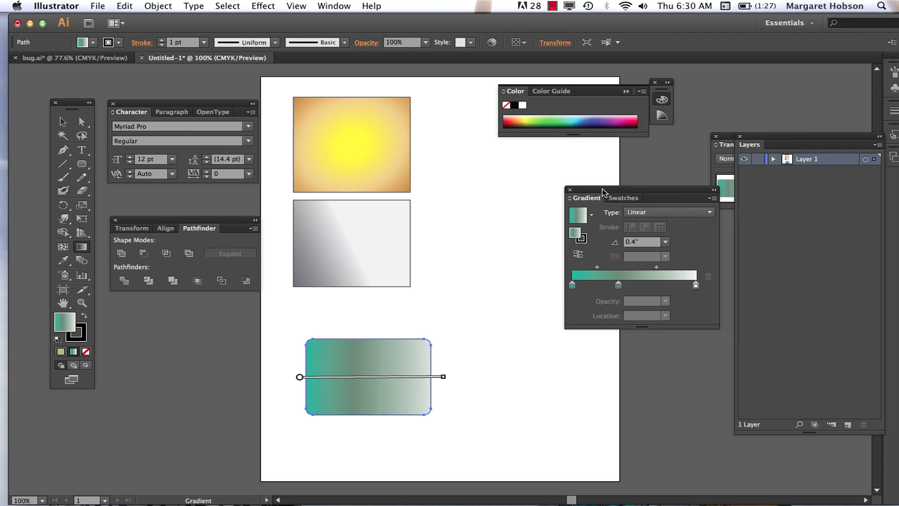
pyautogui.click(628, 198)
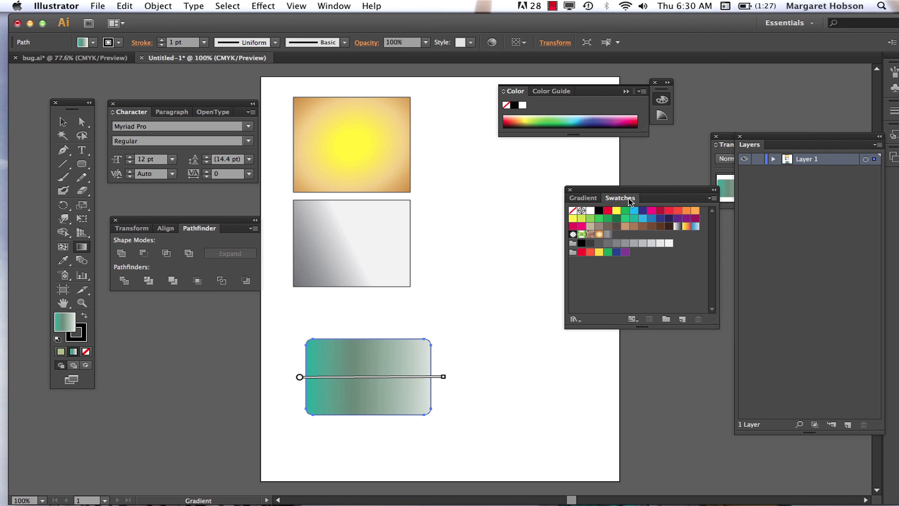
pyautogui.click(684, 322)
pyautogui.click(552, 277)
# Examine the gradient direction on the gray rectangle with the Gradient tool and select the yellow-orange radial rectangle for review
pyautogui.click(63, 122)
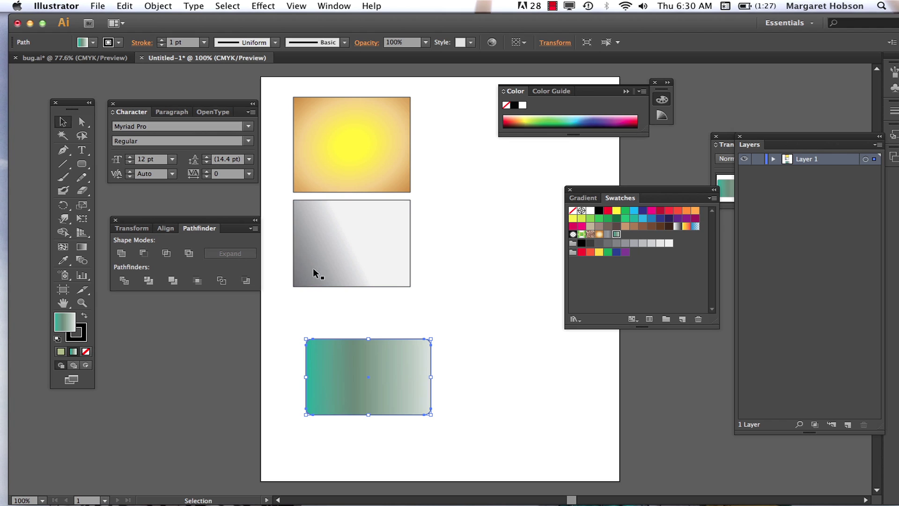
pyautogui.click(314, 228)
pyautogui.press('g')
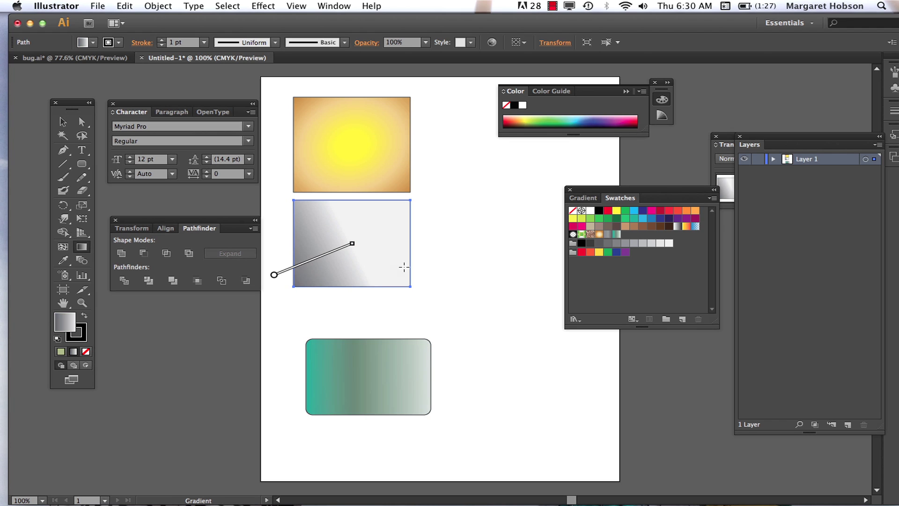
pyautogui.press('v')
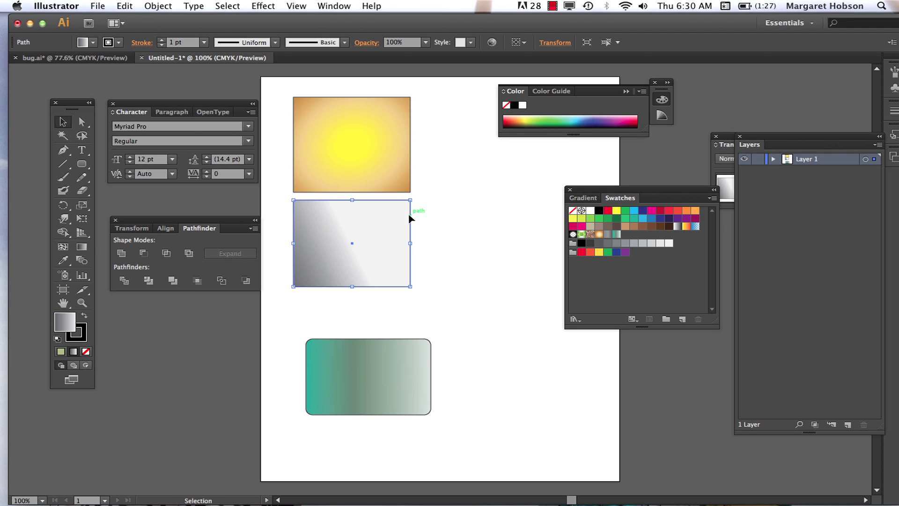
pyautogui.click(440, 204)
pyautogui.click(345, 154)
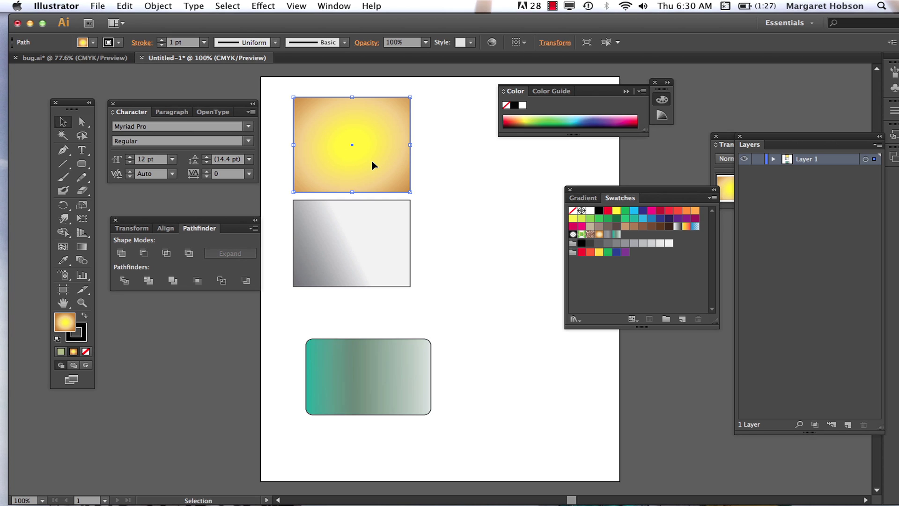
pyautogui.click(468, 187)
pyautogui.click(405, 169)
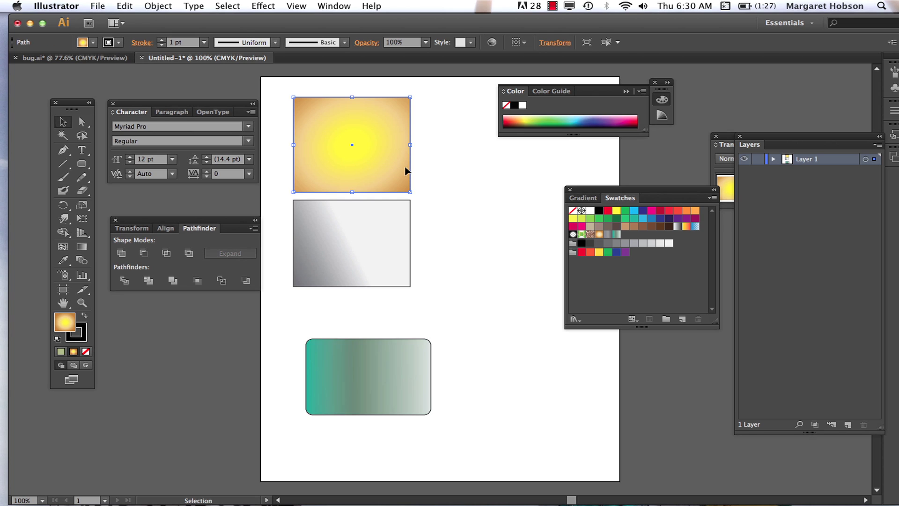